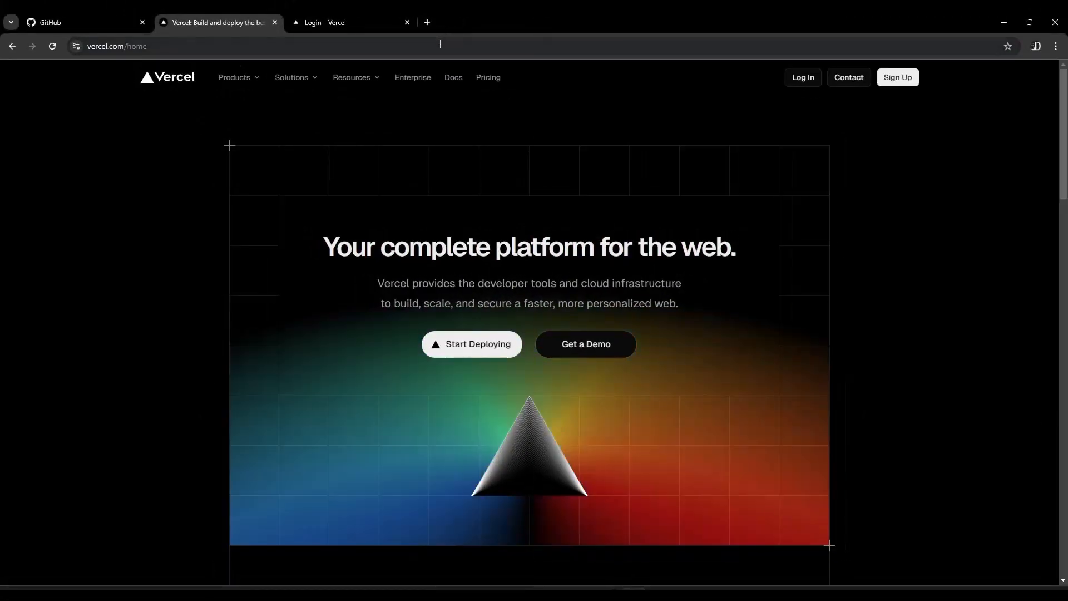
# Log in to Vercel from its home page to reach the account's project overview
pyautogui.click(441, 45)
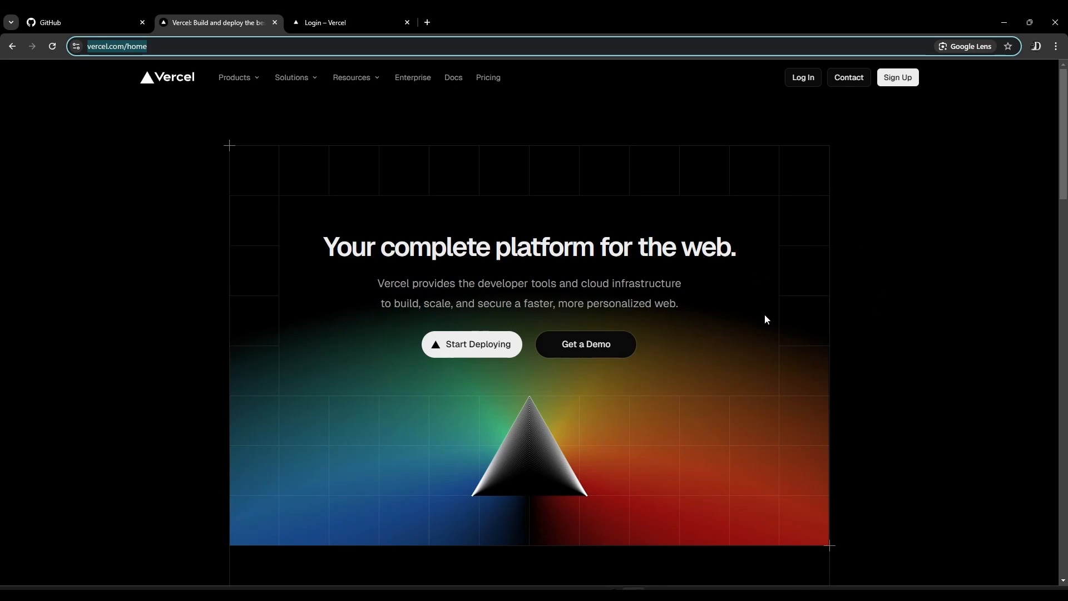
pyautogui.click(804, 78)
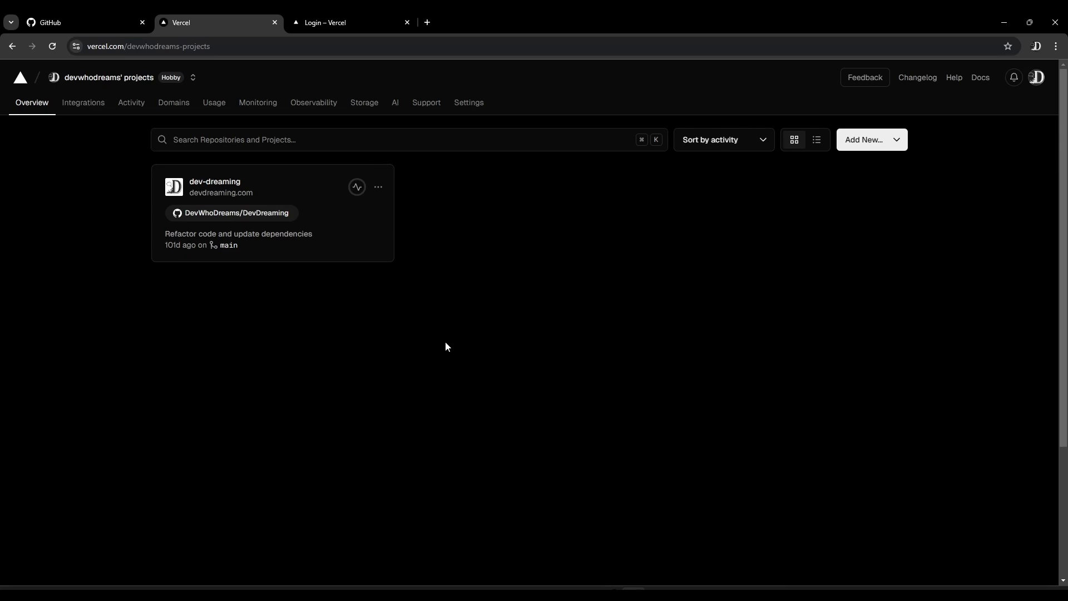
# Switch to GitHub and create a new private repository named Pictoria AI
pyautogui.click(65, 21)
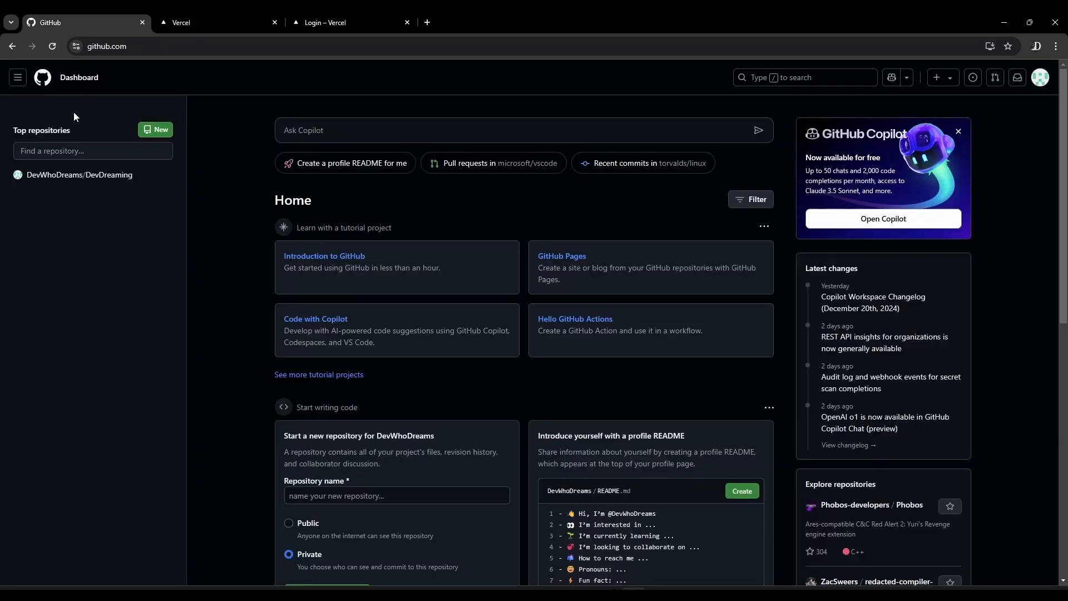
pyautogui.click(176, 48)
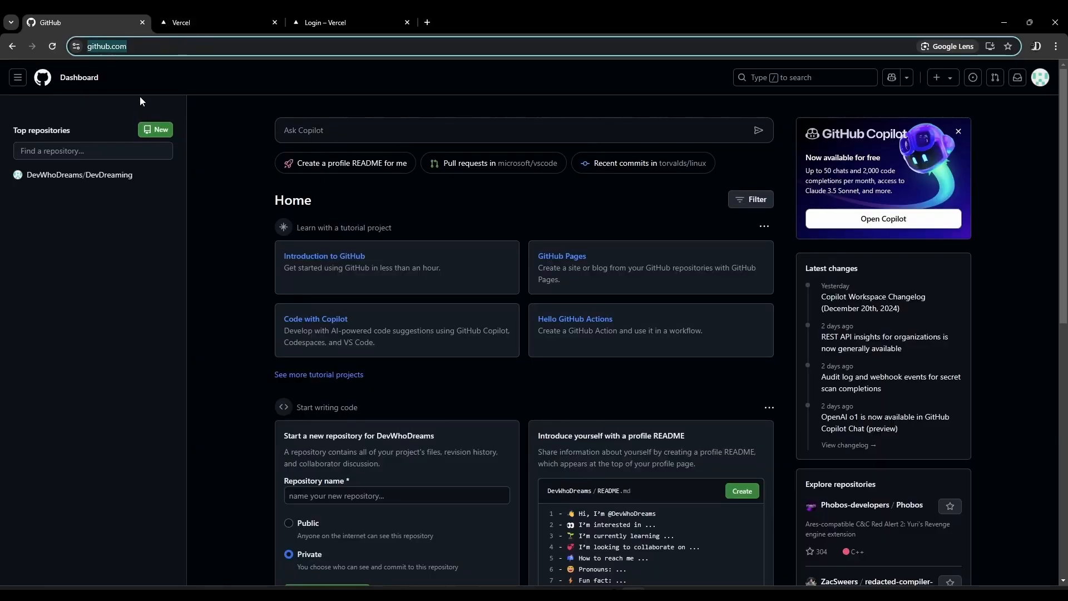
pyautogui.click(116, 129)
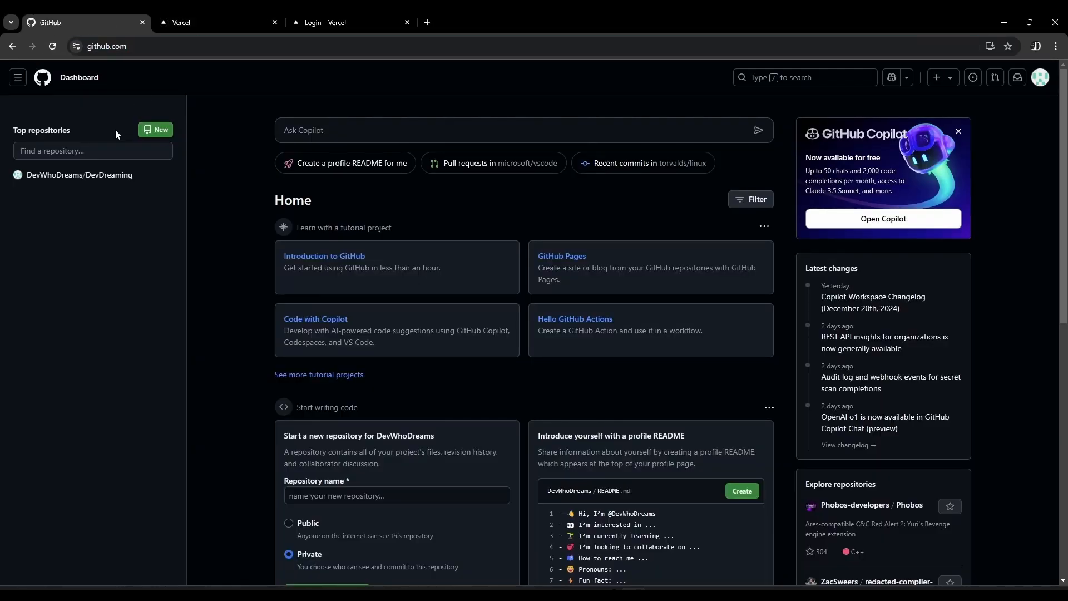
pyautogui.click(161, 131)
pyautogui.click(490, 215)
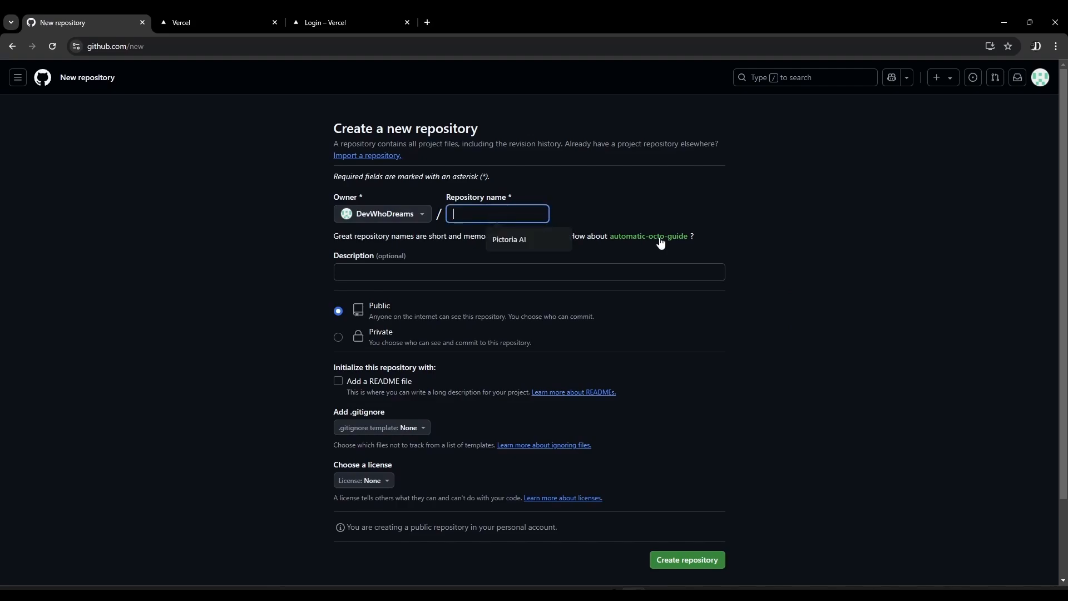
pyautogui.write('Pic')
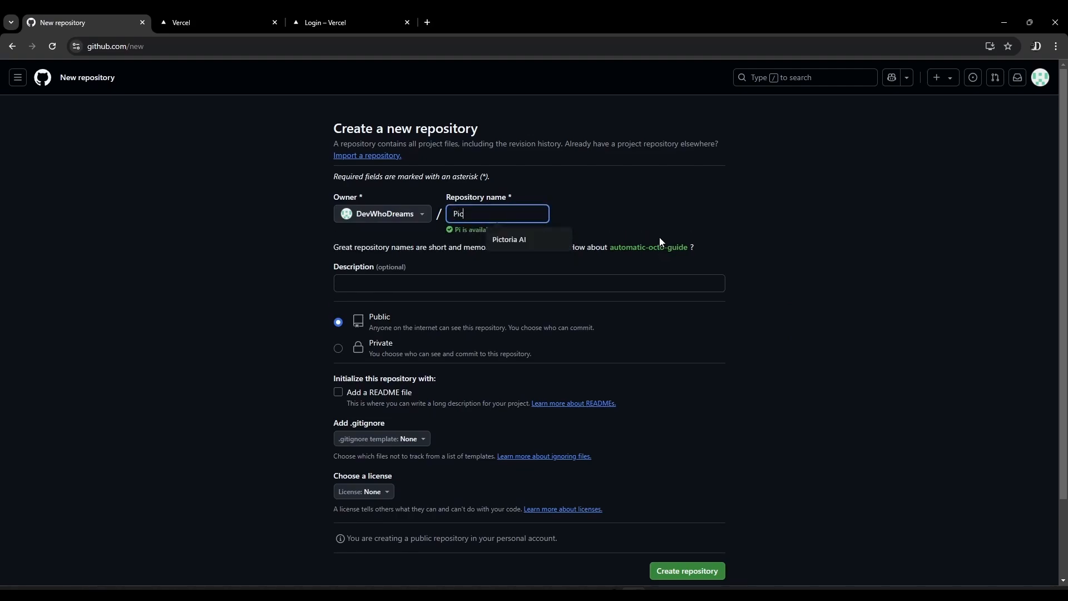
pyautogui.write('toria AI')
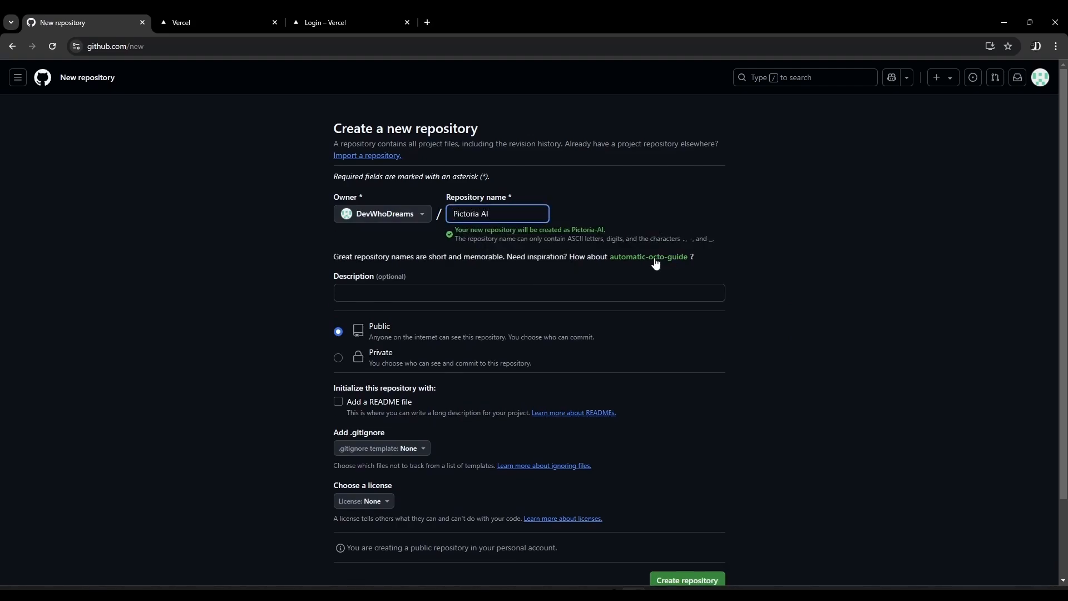
pyautogui.click(337, 366)
pyautogui.click(337, 360)
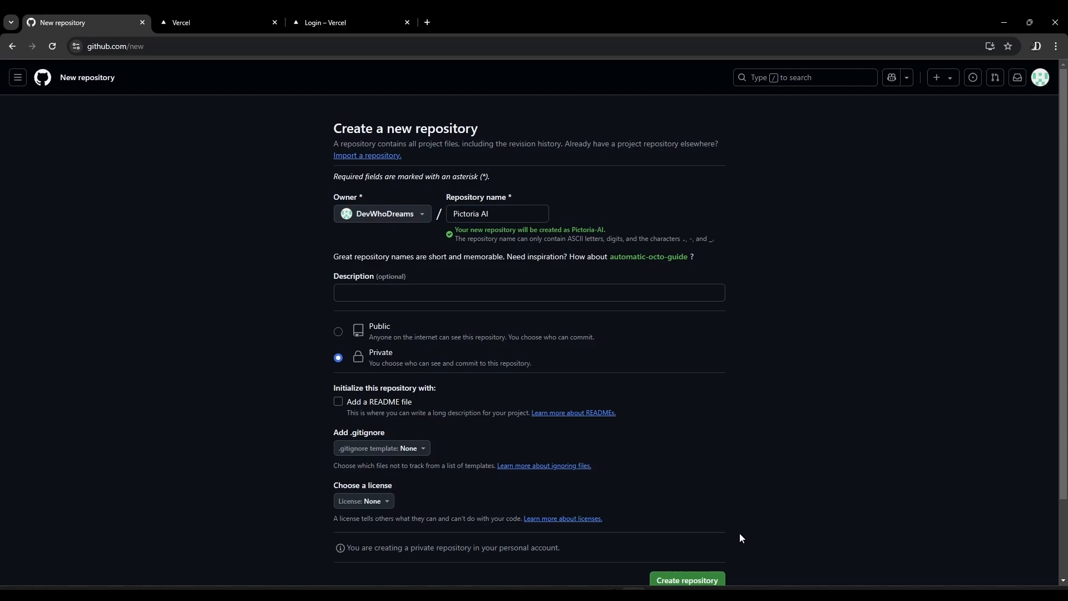
pyautogui.click(700, 579)
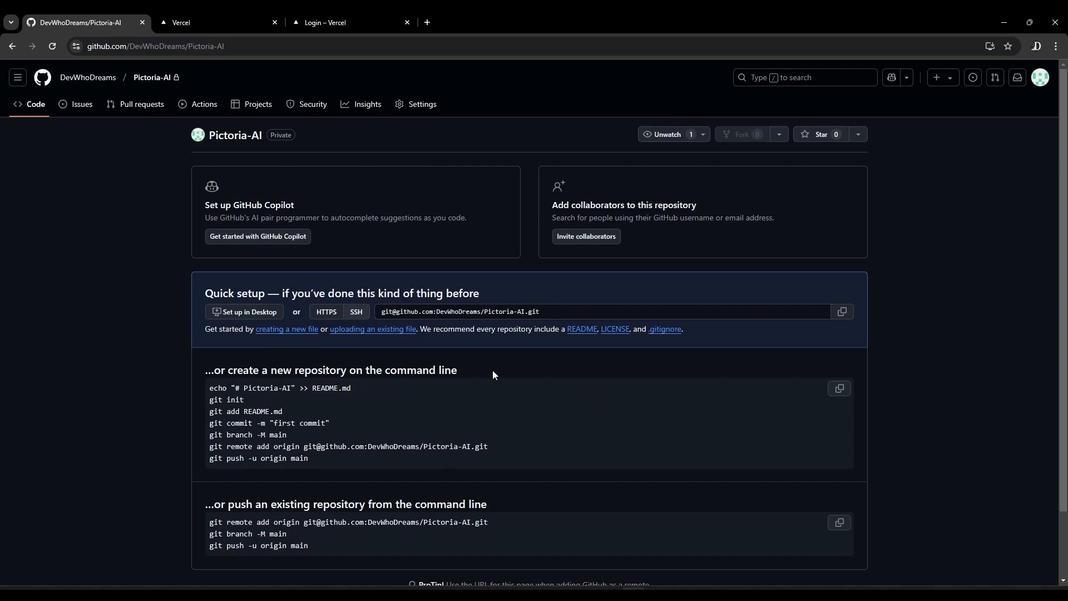
# Switch to the code editor window with the Pictoria_AI_Commercial project, maximize it and show the src folder in the file tree
pyautogui.scroll(-2, 409, 419)
pyautogui.scroll(2, 378, 434)
pyautogui.moveTo(811, 551); pyautogui.dragTo(571, 108)
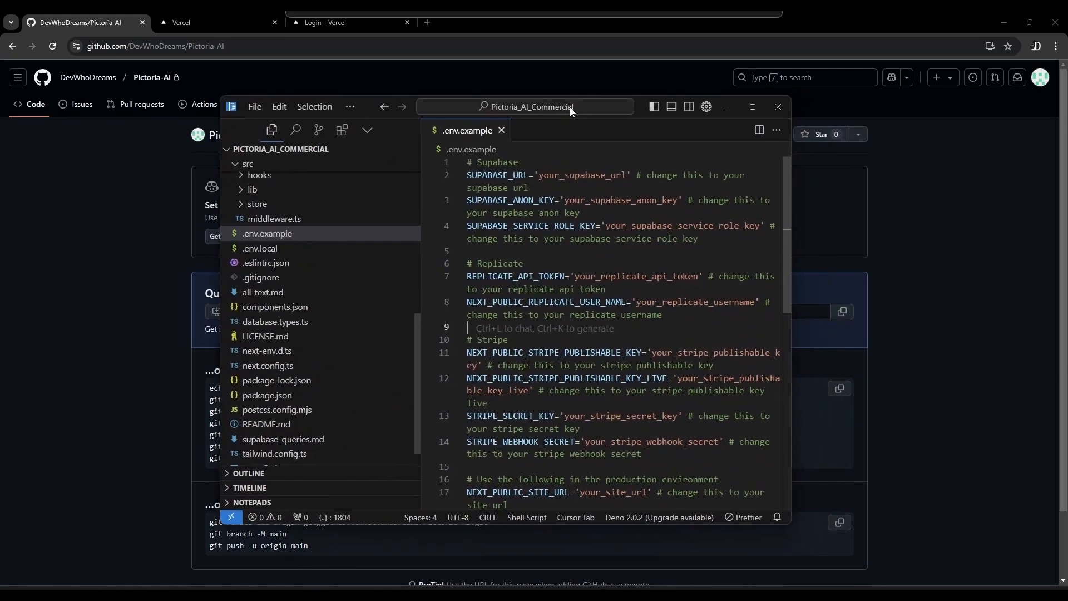
pyautogui.click(753, 106)
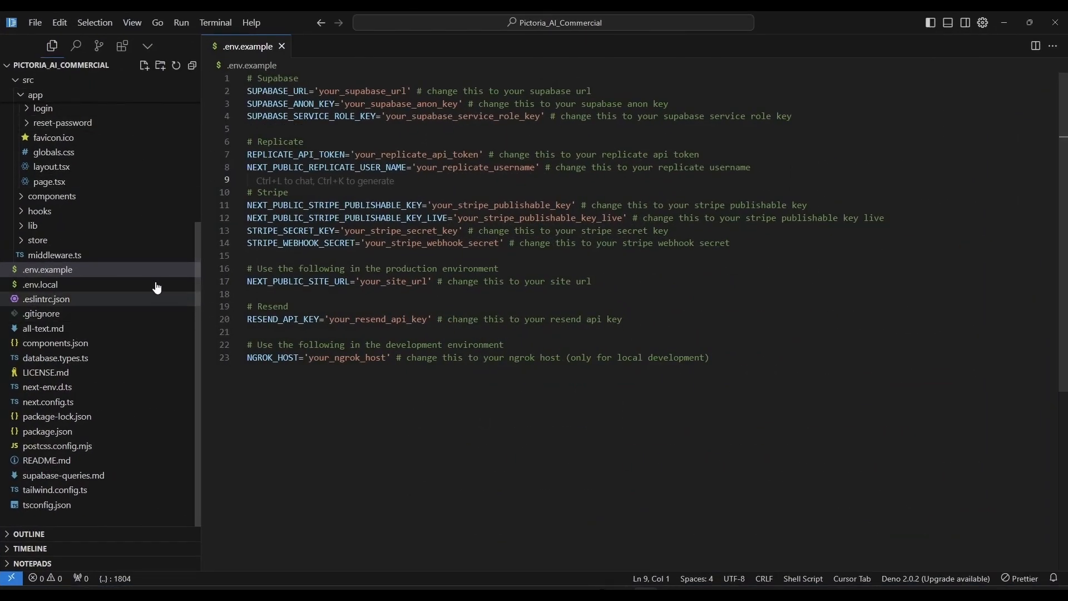
pyautogui.scroll(5, 150, 284)
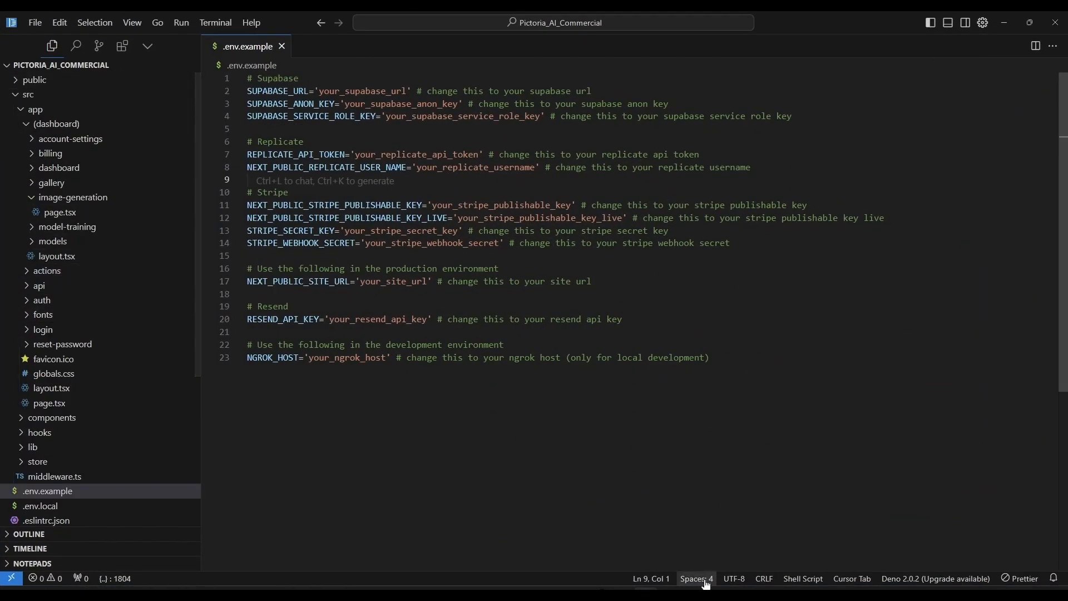
# Open an enlarged terminal in the Pictoria_AI_Commercial project and initialize a Git repository with git init
pyautogui.click(519, 381)
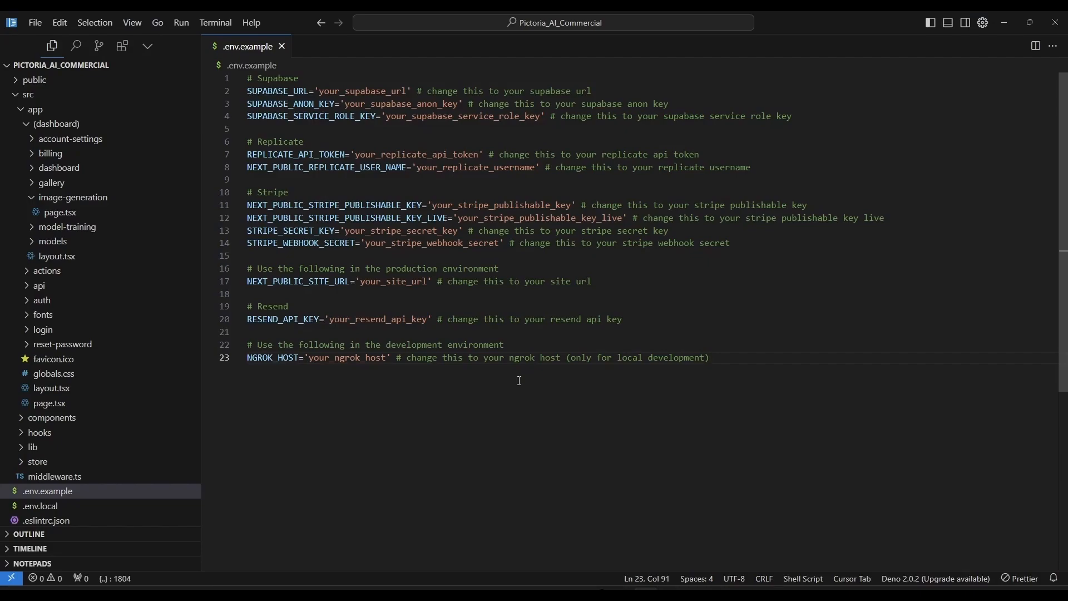
pyautogui.hotkey('ctrl', '`')
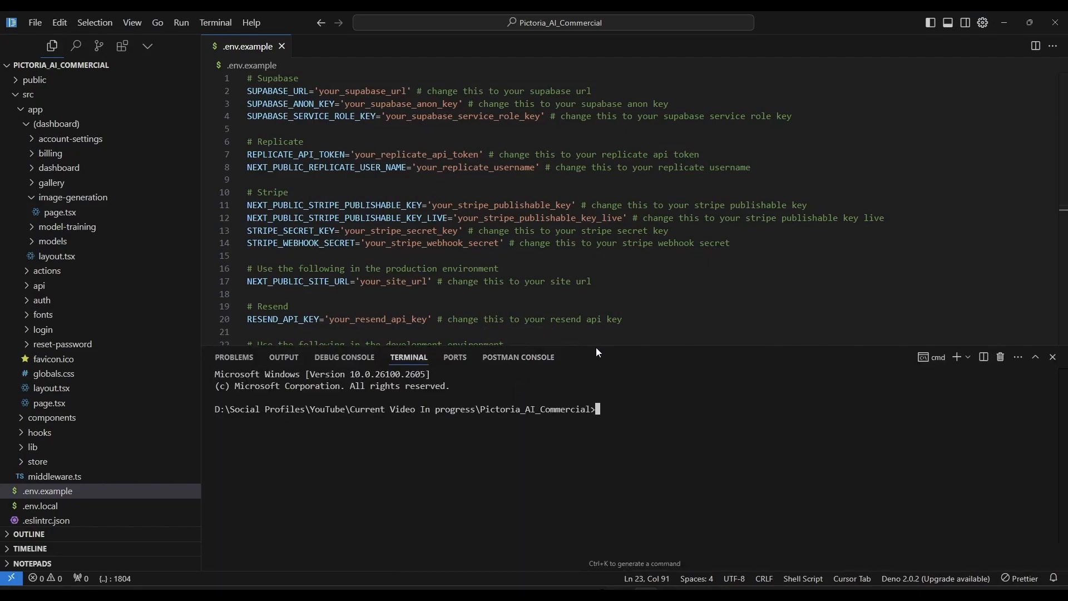
pyautogui.moveTo(595, 346); pyautogui.dragTo(595, 235)
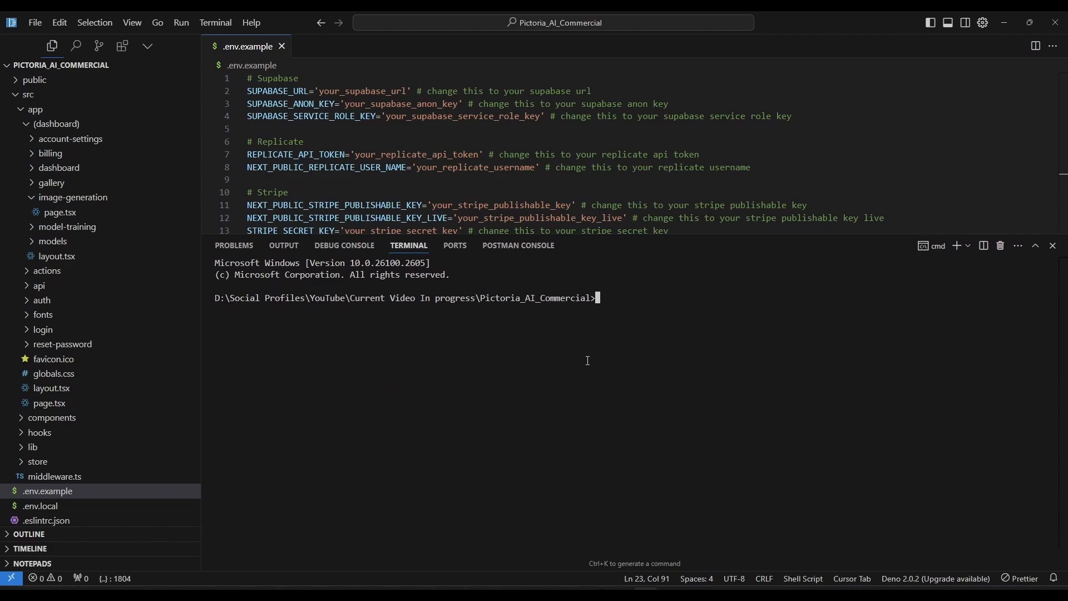
pyautogui.write('git init')
pyautogui.press('Return')
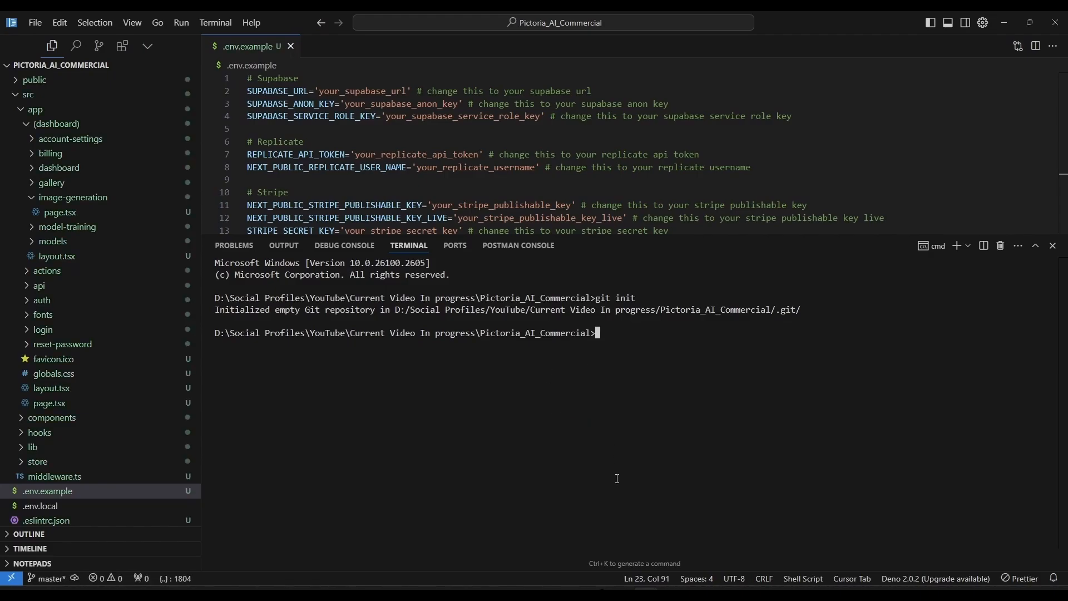
pyautogui.hotkey('alt', 'Tab')
pyautogui.scroll(-2, 343, 479)
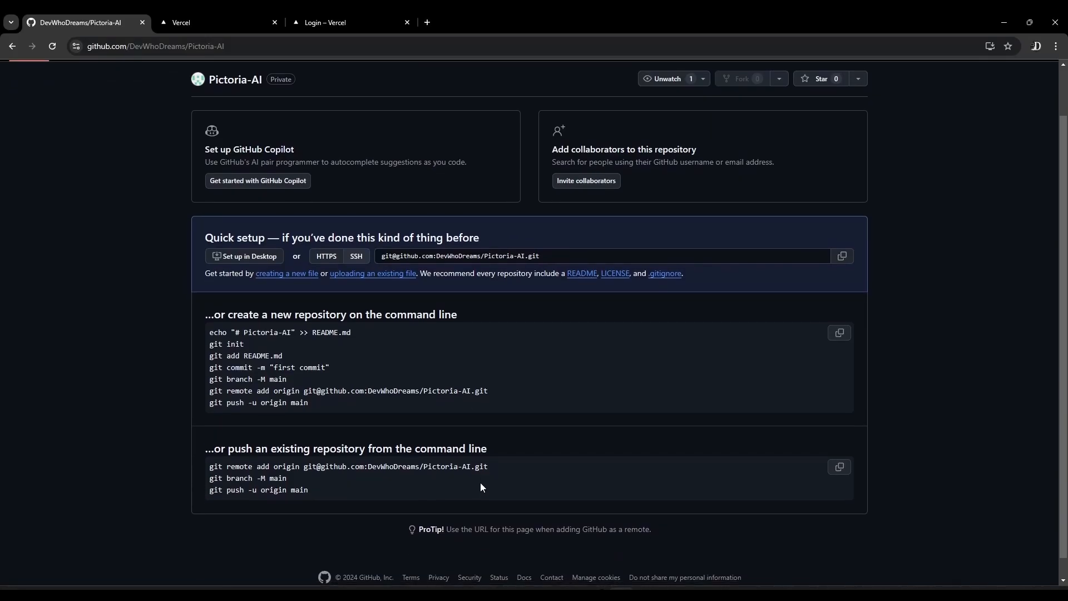
pyautogui.moveTo(489, 467); pyautogui.dragTo(212, 462)
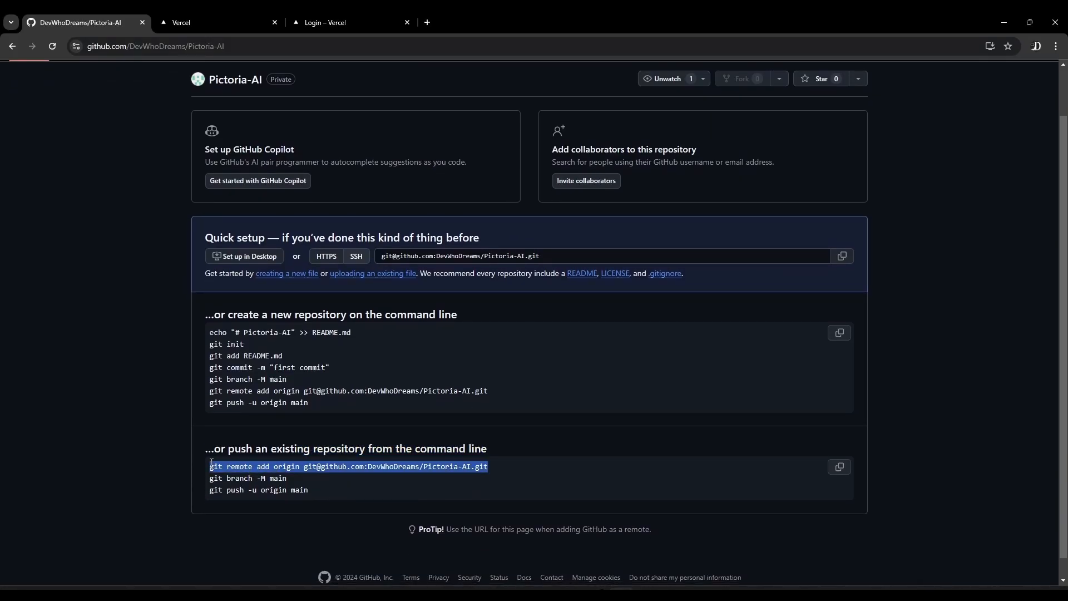
pyautogui.hotkey('ctrl', 'c')
pyautogui.hotkey('alt', 'Tab')
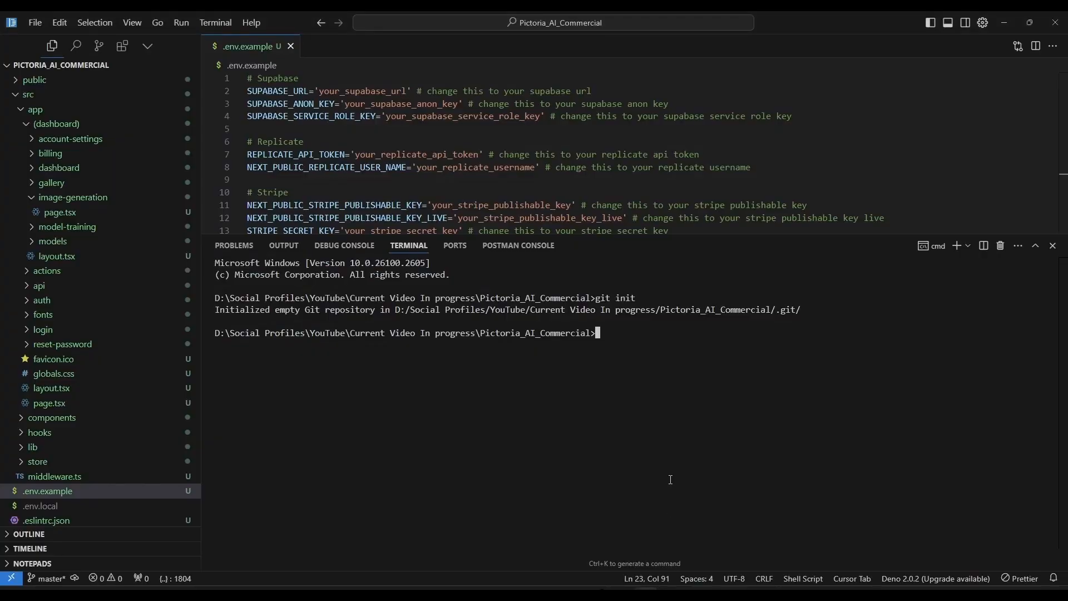
pyautogui.hotkey('ctrl', 'v')
pyautogui.press('Return')
# Copy git branch -M main from GitHub's setup page and run it in the project terminal
pyautogui.hotkey('alt', 'Tab')
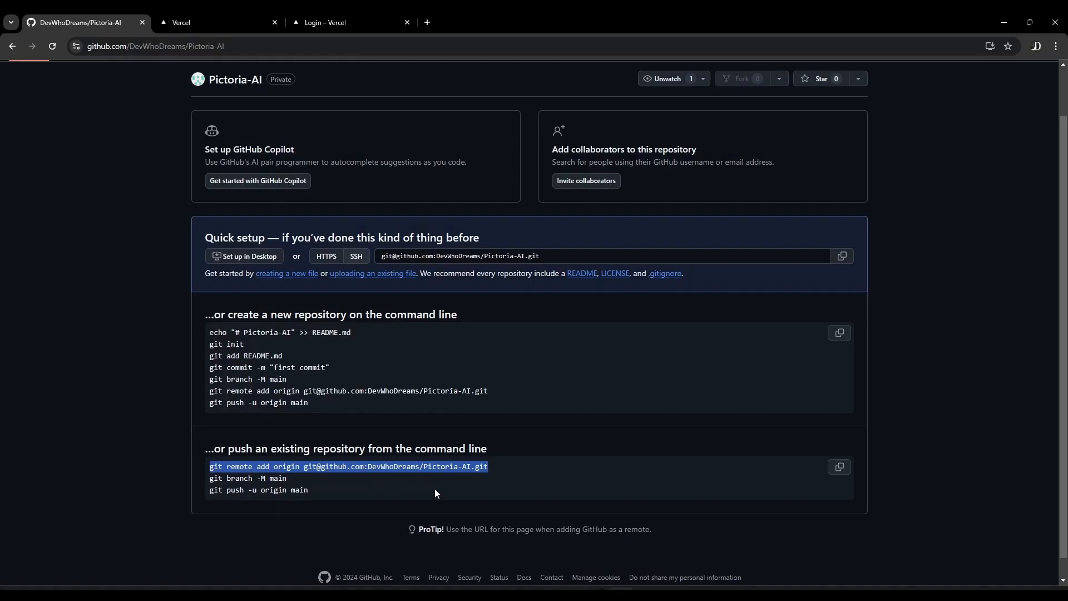
pyautogui.moveTo(290, 478); pyautogui.dragTo(210, 478)
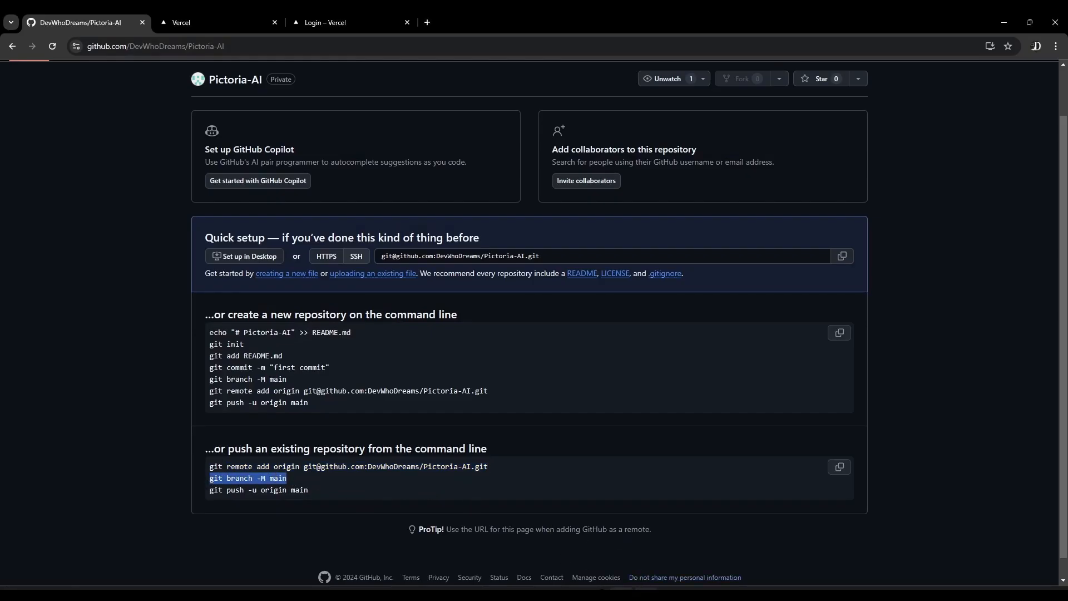
pyautogui.hotkey('alt', 'Tab')
pyautogui.hotkey('ctrl', 'v')
pyautogui.press('Return')
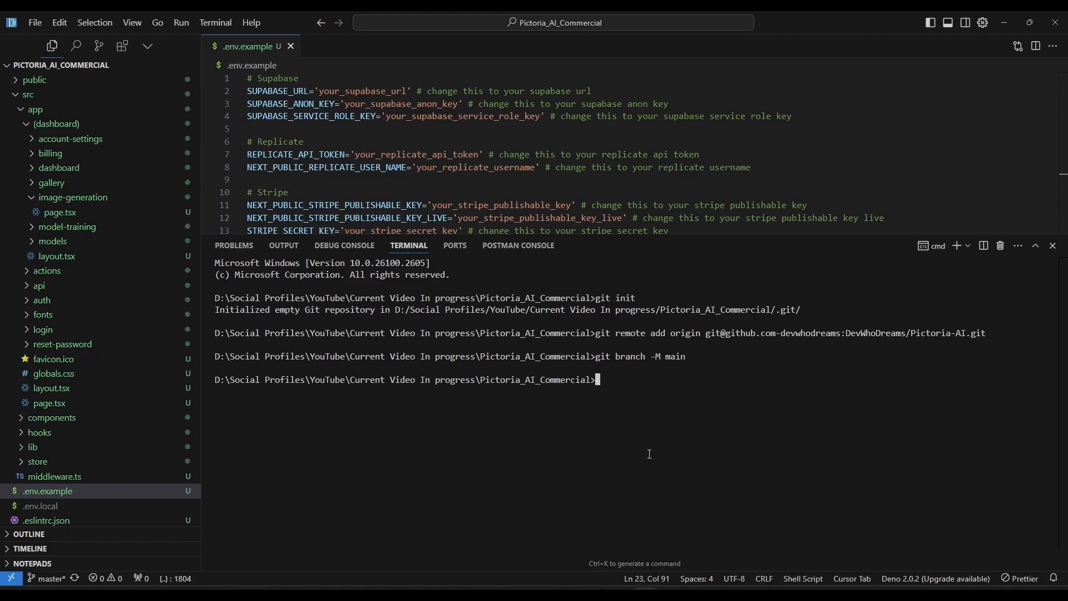
# Copy git push -u origin main from GitHub's setup page and run it in the terminal to push the project
pyautogui.scroll(-2, 637, 500)
pyautogui.hotkey('alt', 'Tab')
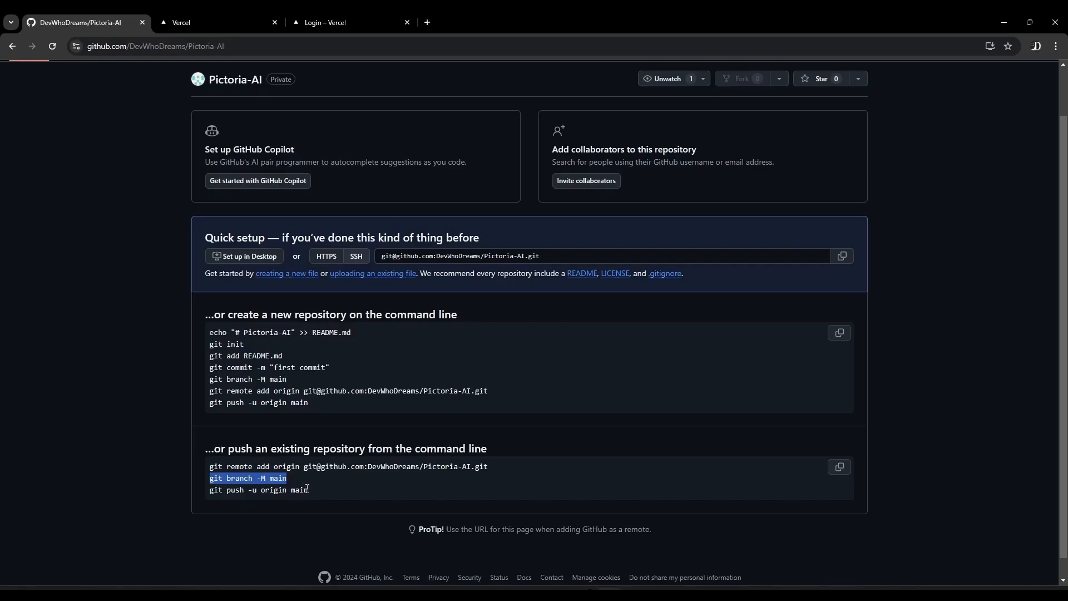
pyautogui.moveTo(310, 490); pyautogui.dragTo(211, 491)
pyautogui.hotkey('ctrl', 'c')
pyautogui.hotkey('alt', 'Tab')
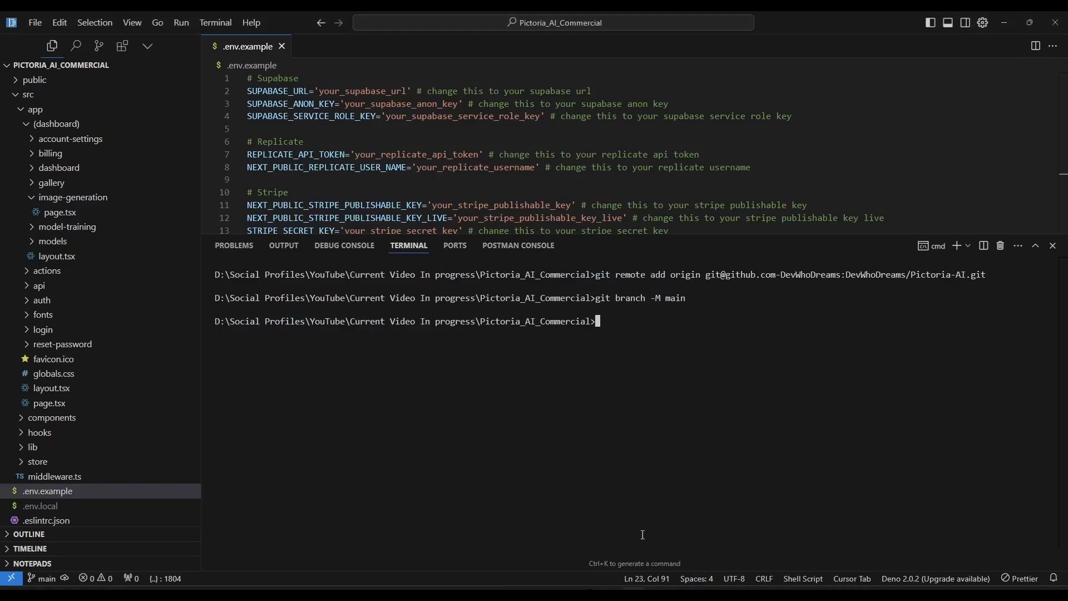
pyautogui.hotkey('ctrl', 'v')
pyautogui.press('Return')
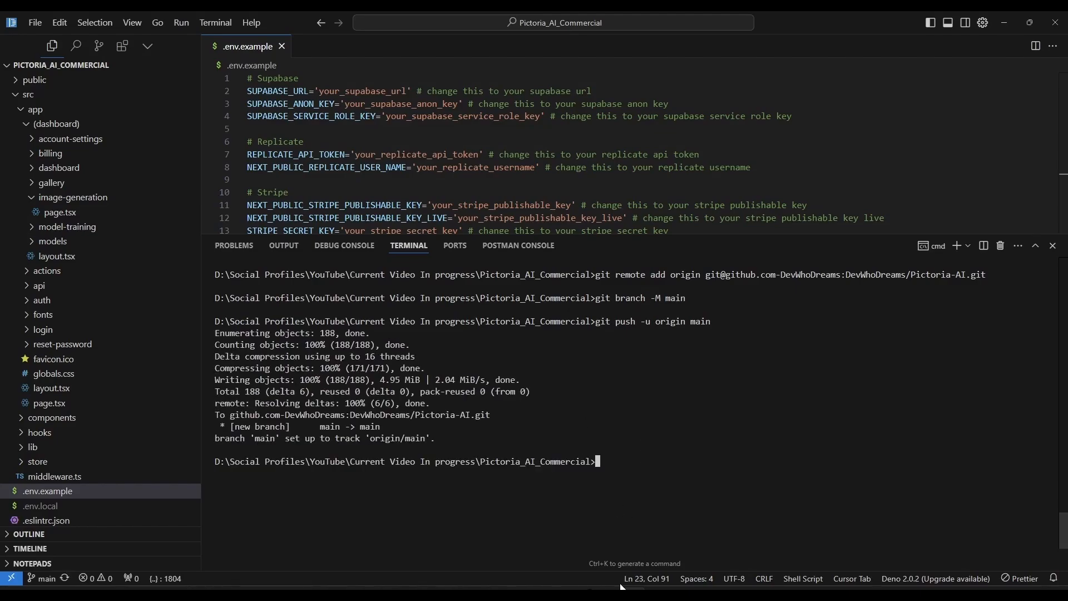
# Switch to the Pictoria-AI repository page on GitHub and review the list of pushed files
pyautogui.hotkey('alt', 'Tab')
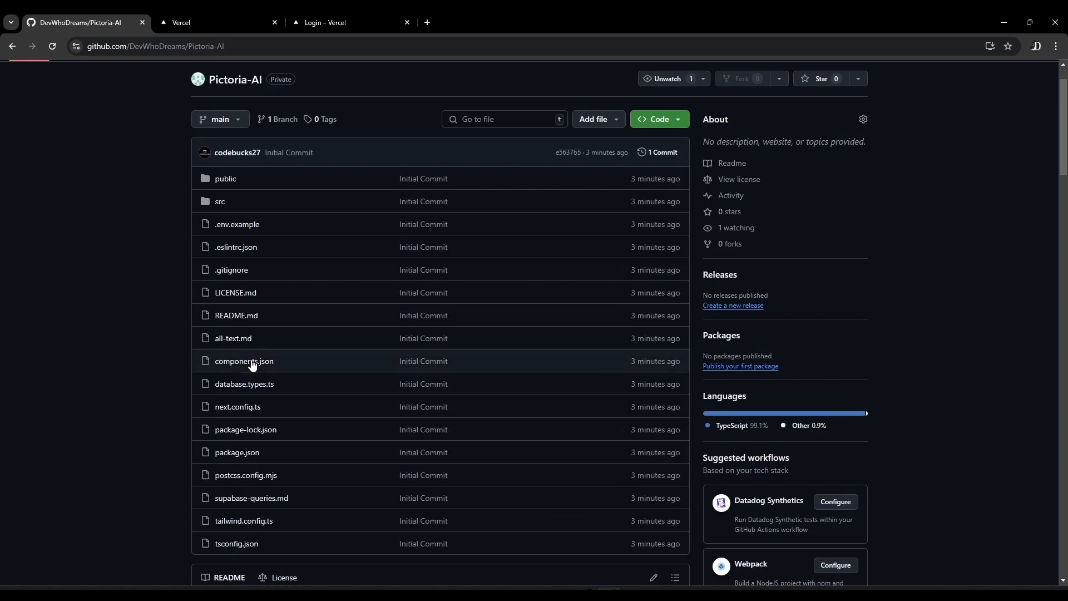
pyautogui.scroll(-3, 125, 202)
pyautogui.scroll(4, 156, 388)
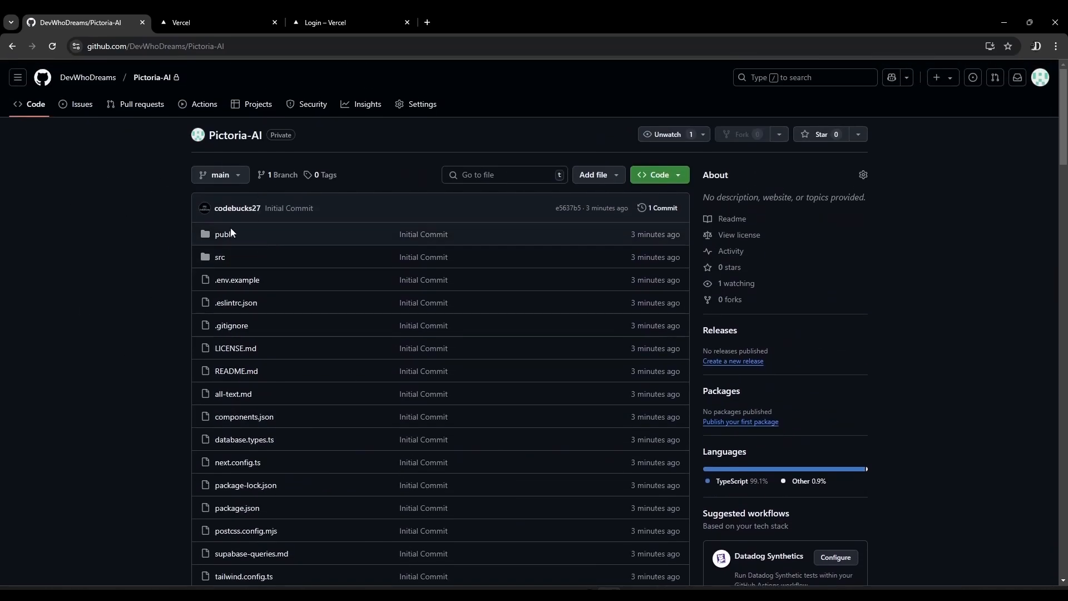
pyautogui.scroll(-6, 230, 228)
pyautogui.scroll(2, 182, 274)
# Return to the project terminal and check the working tree with git status
pyautogui.hotkey('alt', 'Tab')
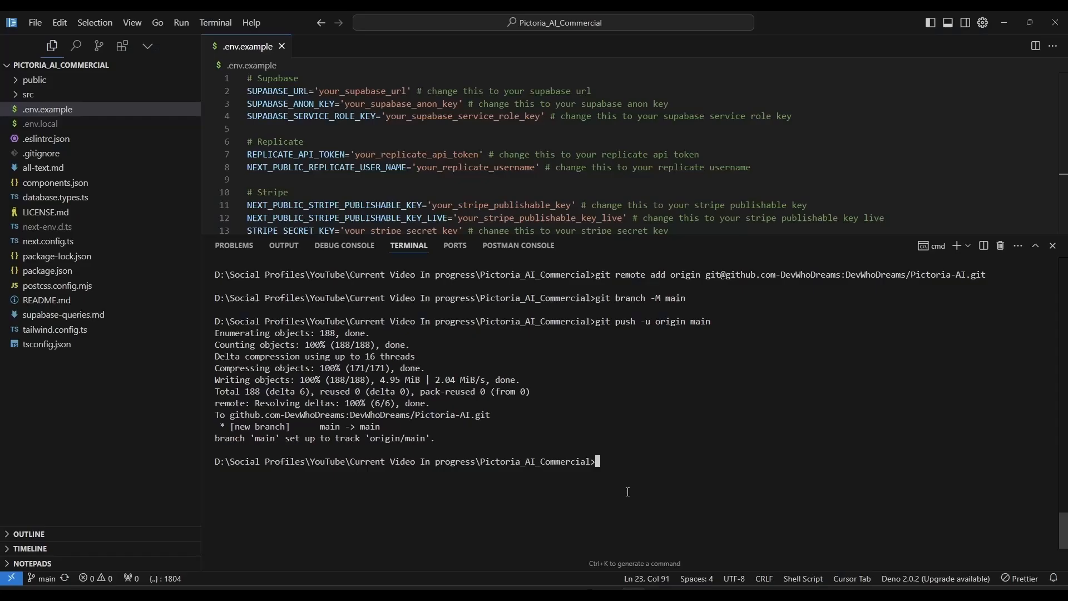
pyautogui.write('git status')
pyautogui.press('Return')
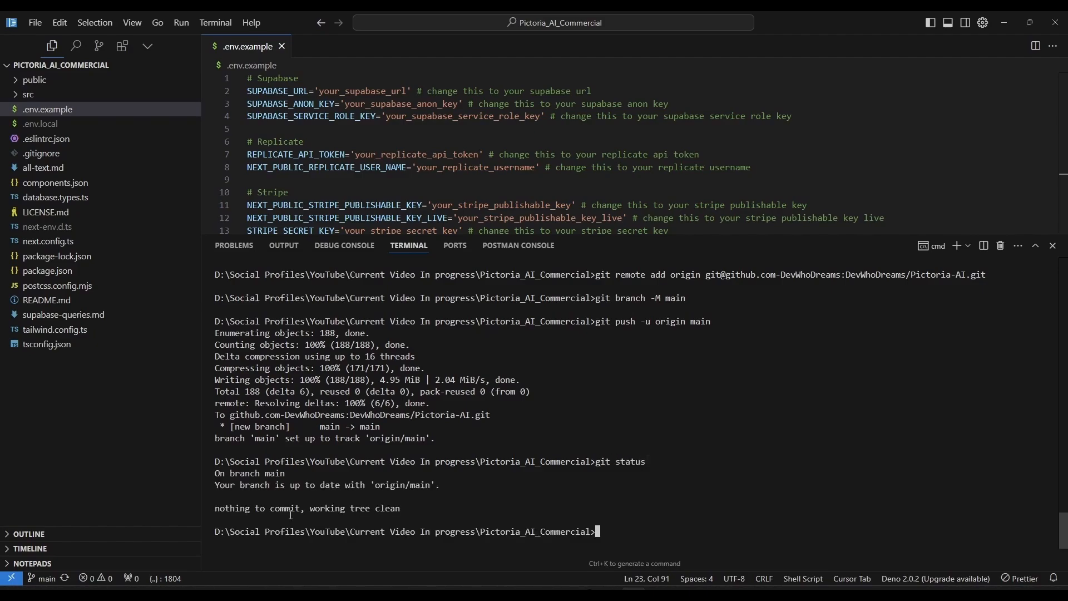
# Inspect the src folder's contents in the GitHub repository and return to the repository root
pyautogui.hotkey('alt', 'Tab')
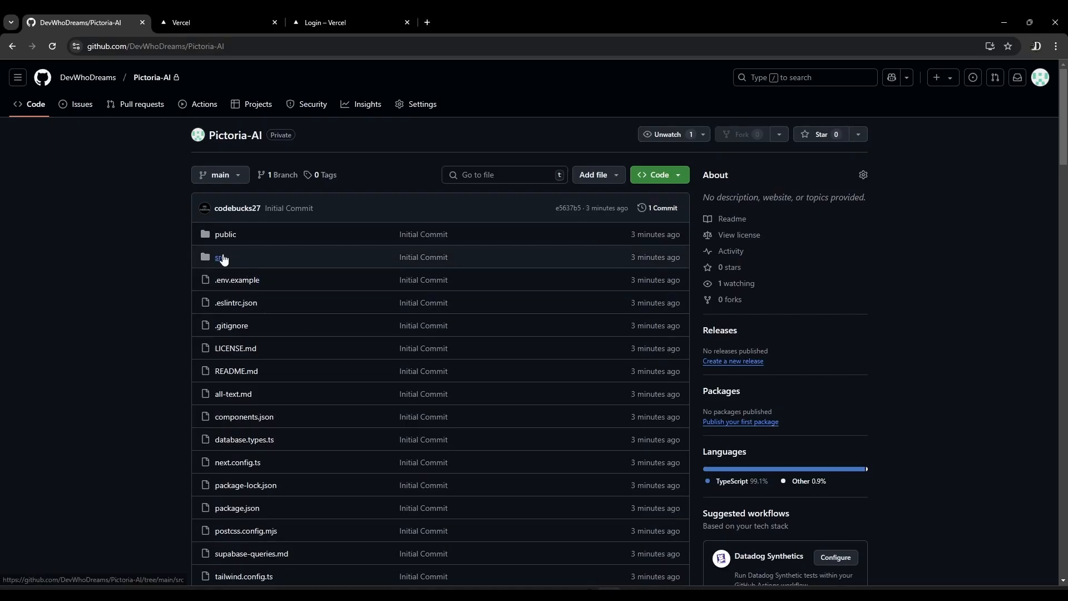
pyautogui.click(220, 257)
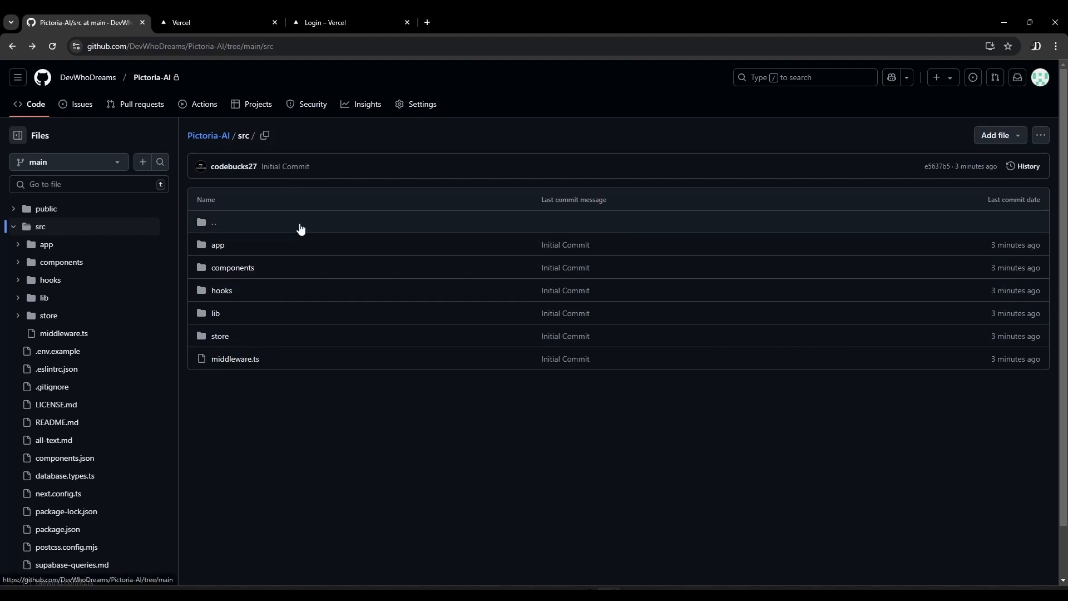
pyautogui.click(300, 224)
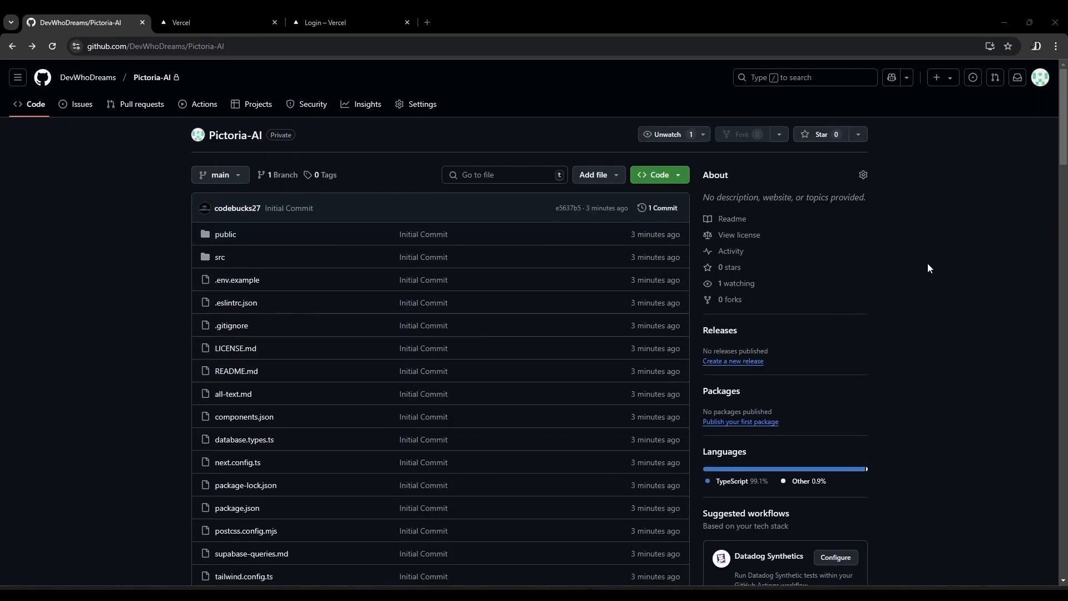
# Open the GitHub account settings and show the installed GitHub Apps under Applications
pyautogui.click(1040, 77)
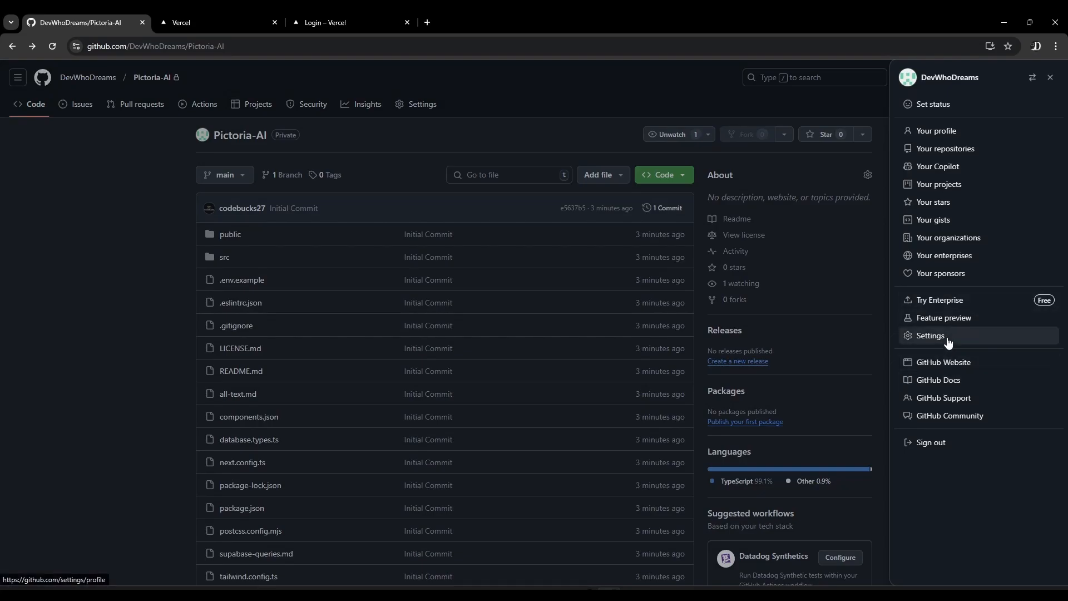
pyautogui.click(946, 336)
pyautogui.scroll(-7, 155, 336)
pyautogui.scroll(2, 155, 336)
pyautogui.click(214, 399)
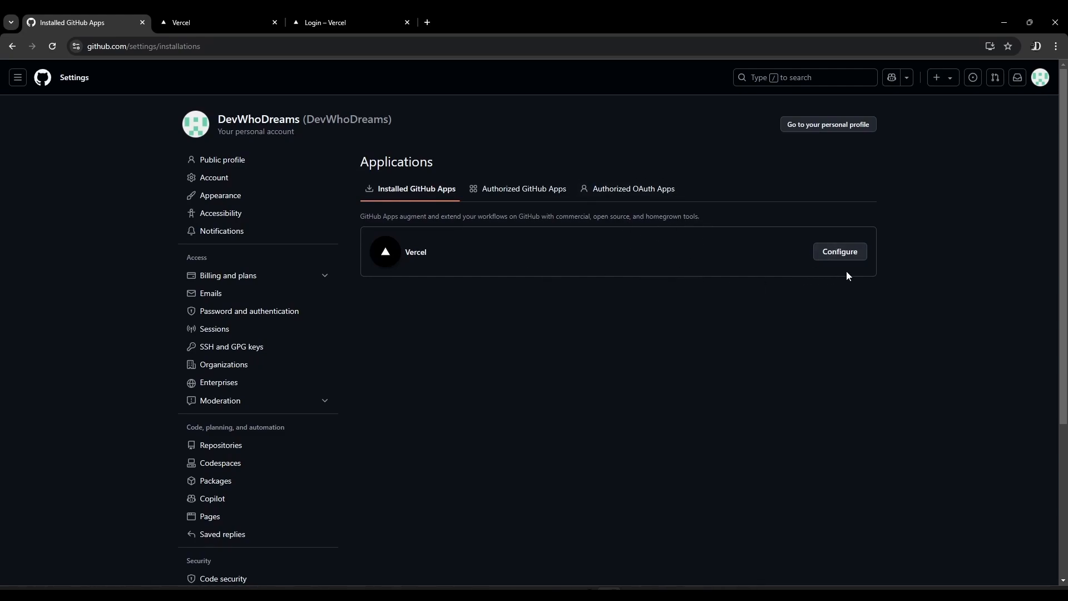
# Configure the installed Vercel GitHub App to also access the Pictoria-AI repository and save the repository access
pyautogui.click(840, 252)
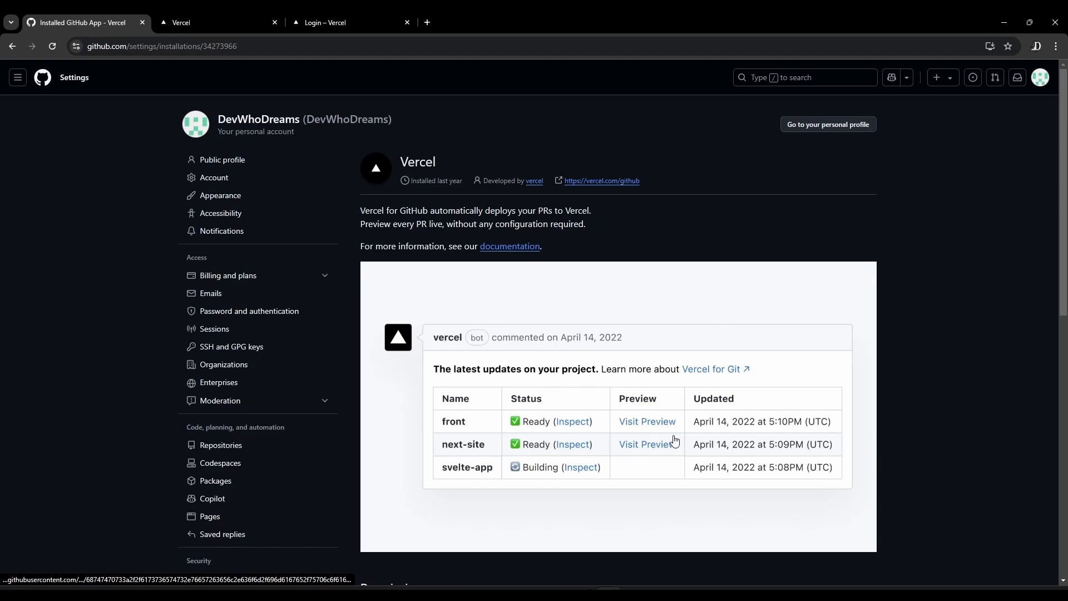
pyautogui.scroll(-9, 586, 513)
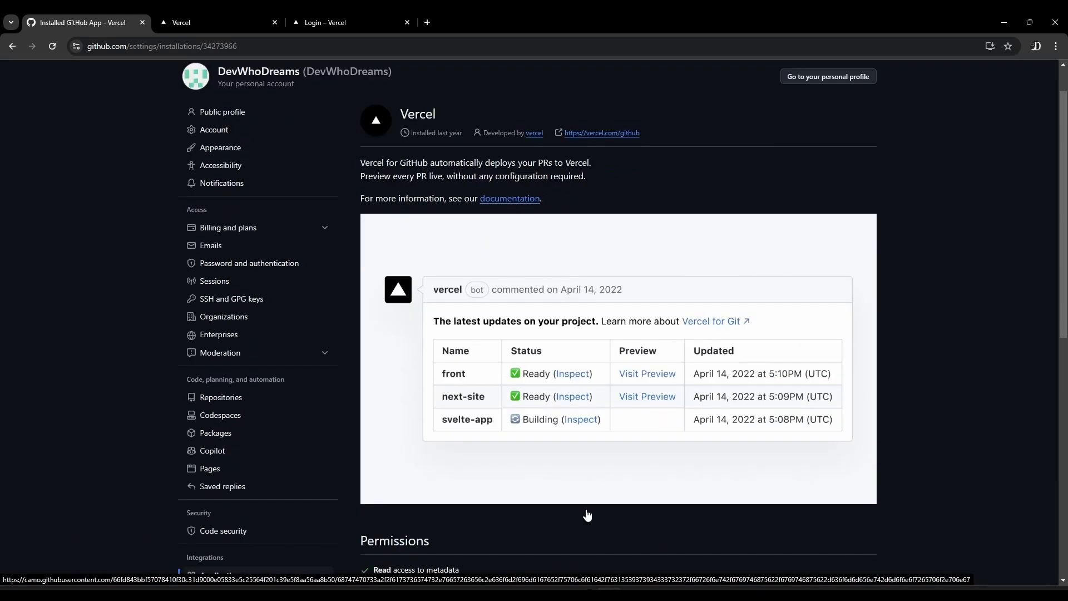
pyautogui.scroll(10, 586, 512)
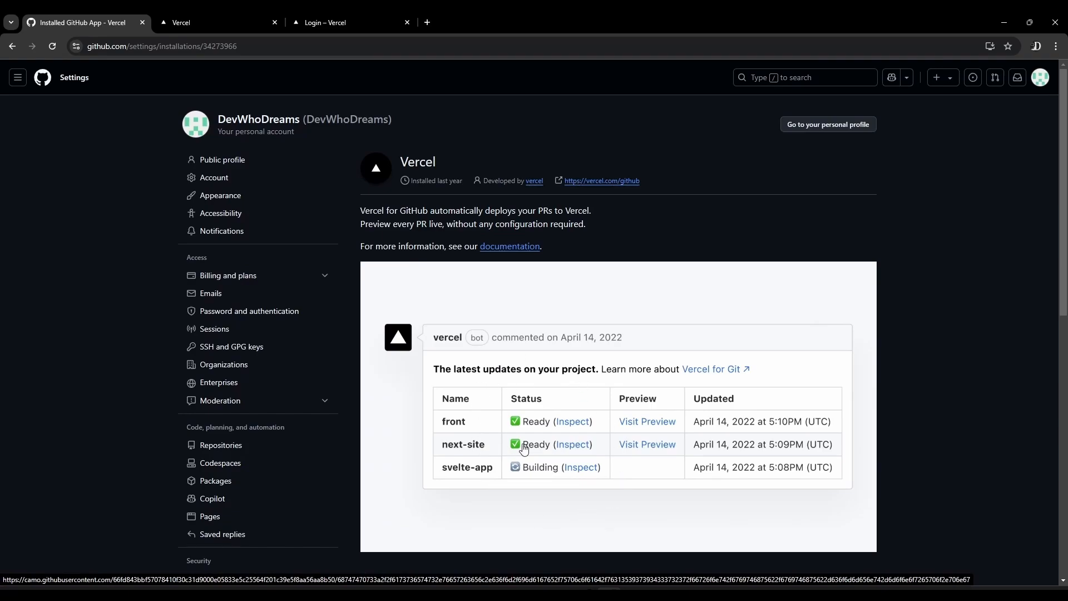
pyautogui.scroll(-5, 520, 452)
pyautogui.scroll(-3, 485, 374)
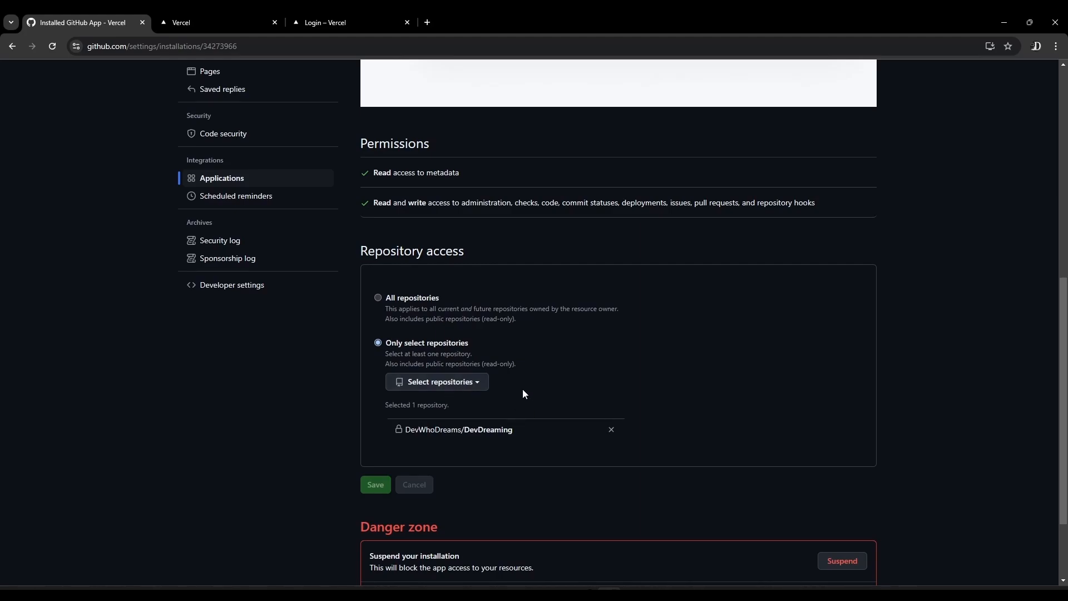
pyautogui.click(446, 384)
pyautogui.click(462, 437)
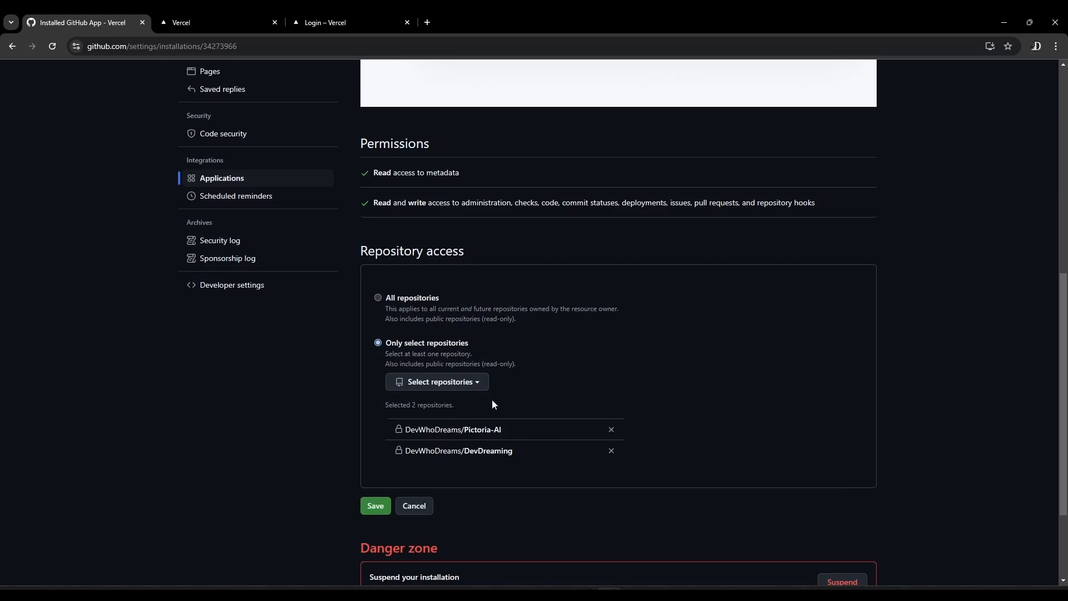
pyautogui.click(387, 505)
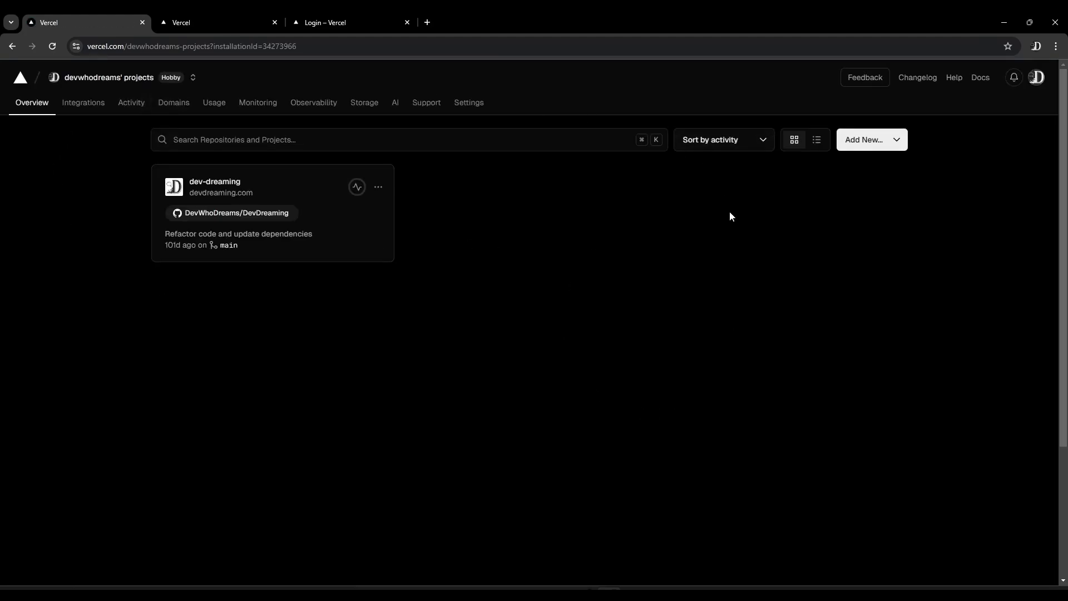
# Add a new Vercel project by importing the Pictoria-AI repository
pyautogui.click(878, 148)
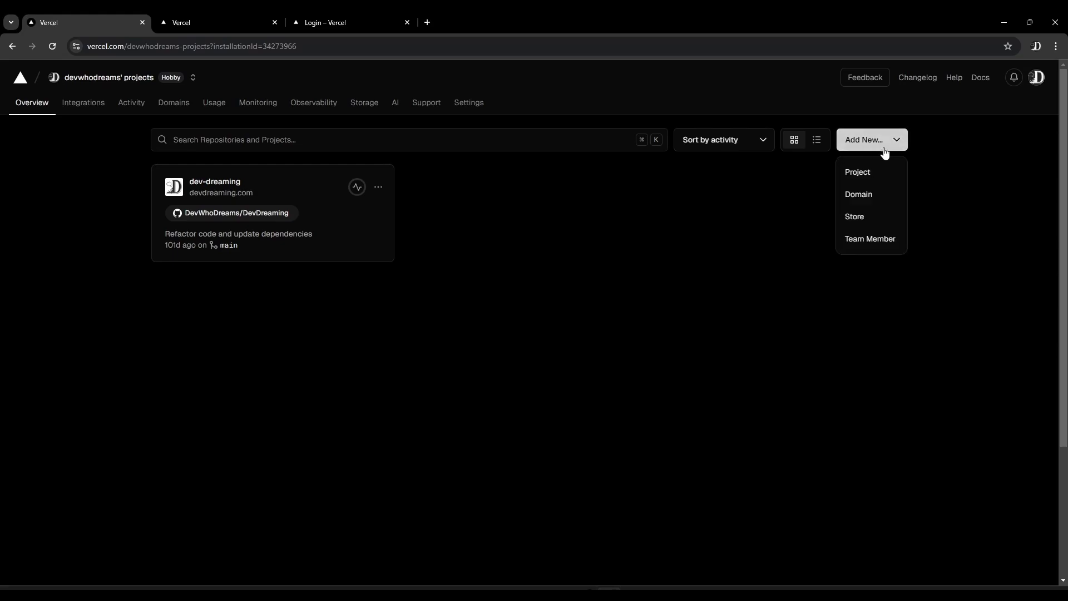
pyautogui.click(857, 174)
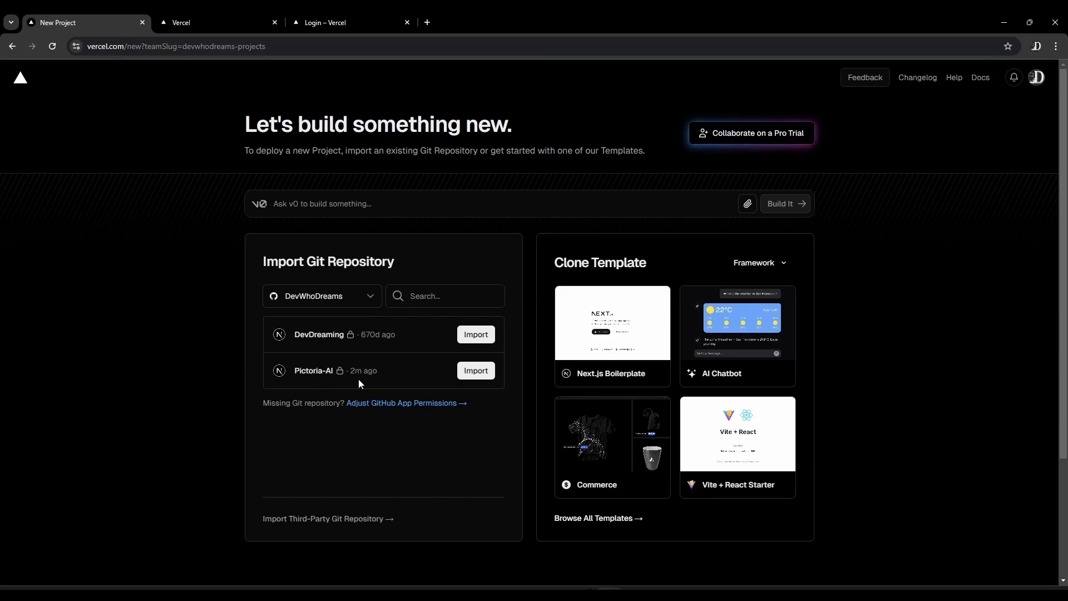
pyautogui.click(476, 371)
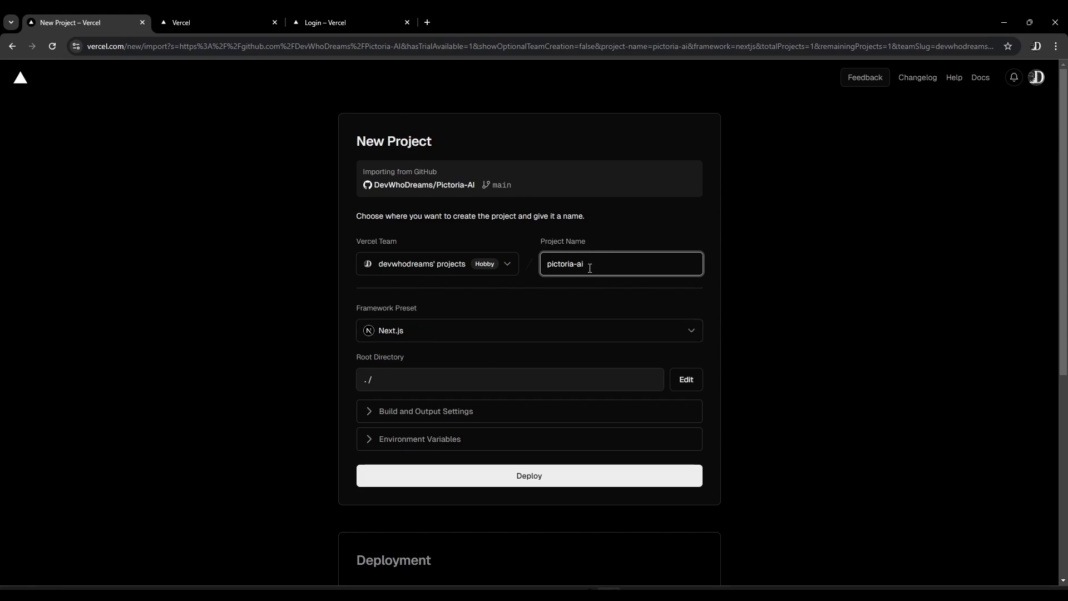
# Review the framework presets available for the new project, leaving the selected preset as Next.js
pyautogui.scroll(-1, 541, 281)
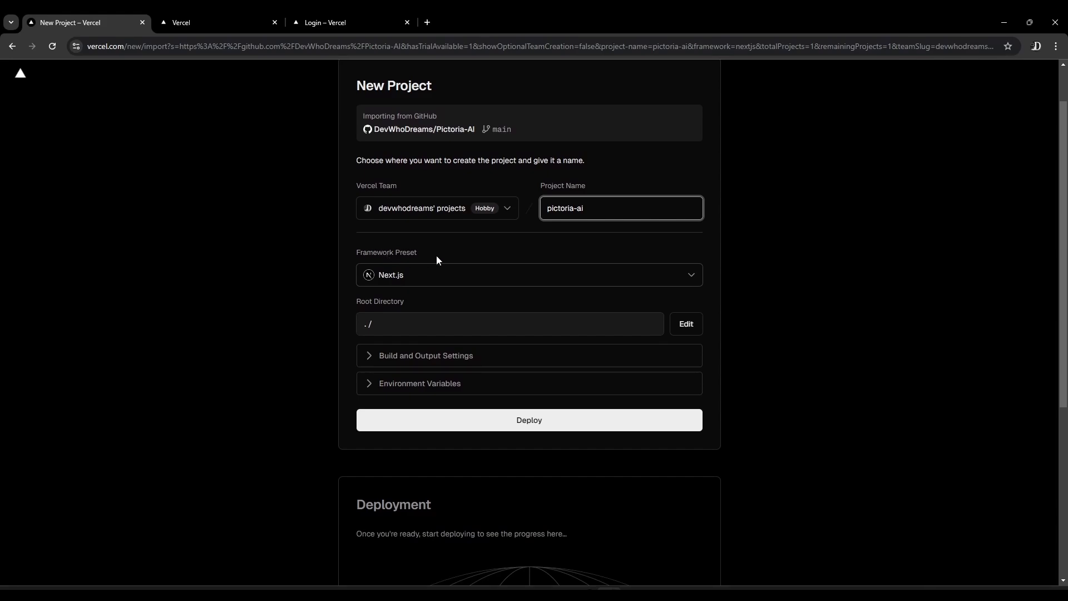
pyautogui.moveTo(437, 256); pyautogui.dragTo(358, 252)
pyautogui.click(394, 258)
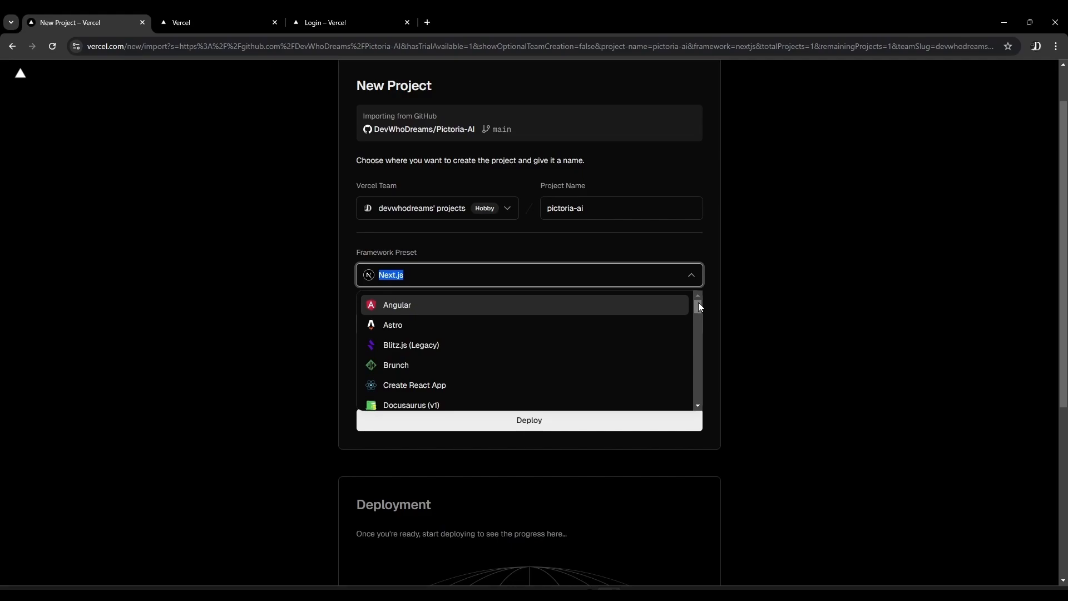
pyautogui.moveTo(700, 308)
pyautogui.mouseDown()
pyautogui.moveTo(692, 356)
pyautogui.moveTo(703, 398)
pyautogui.moveTo(703, 304)
pyautogui.mouseUp()
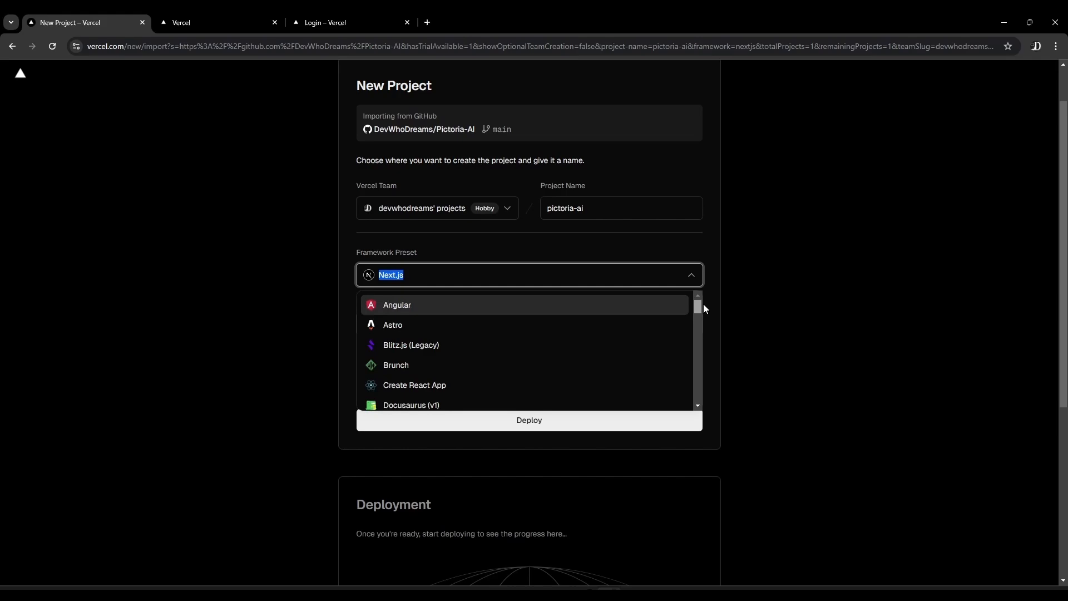
pyautogui.click(559, 233)
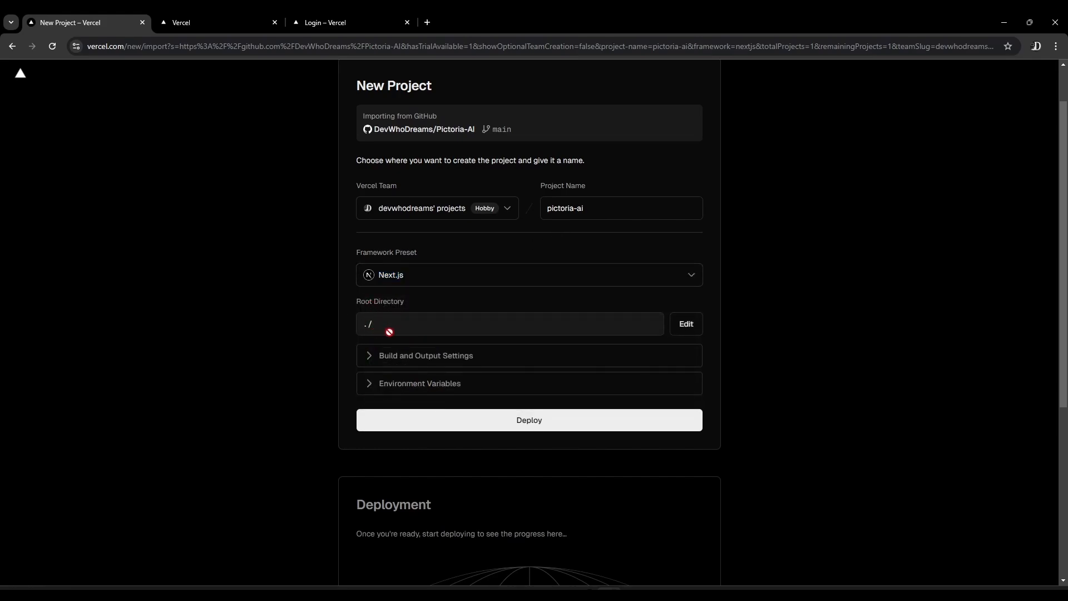
# Try overriding the build command with "npm run xyz && npm run", and switch the override back off
pyautogui.scroll(-2, 358, 312)
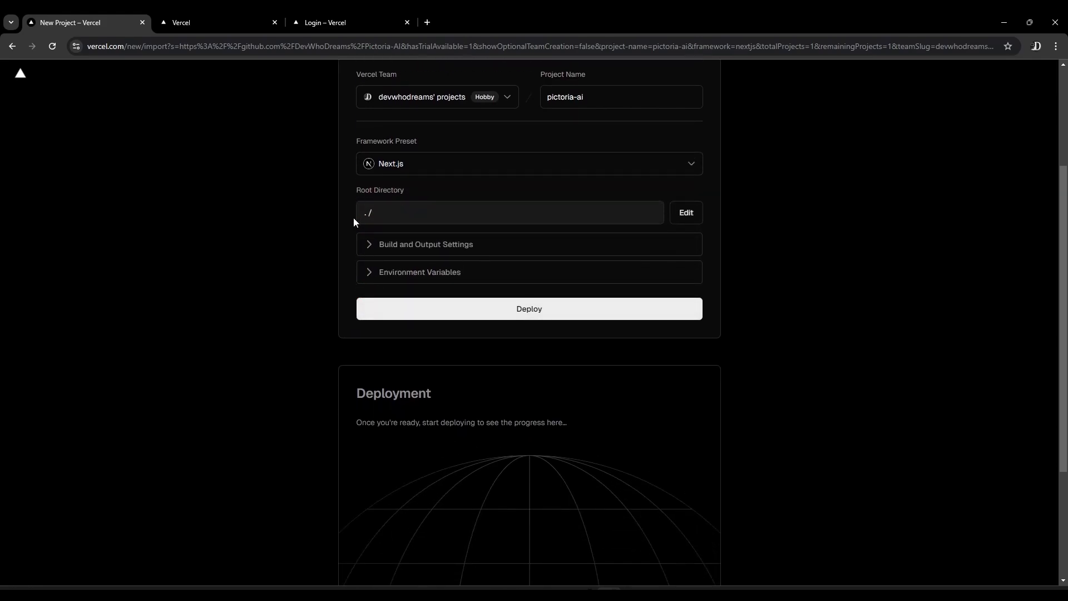
pyautogui.click(370, 249)
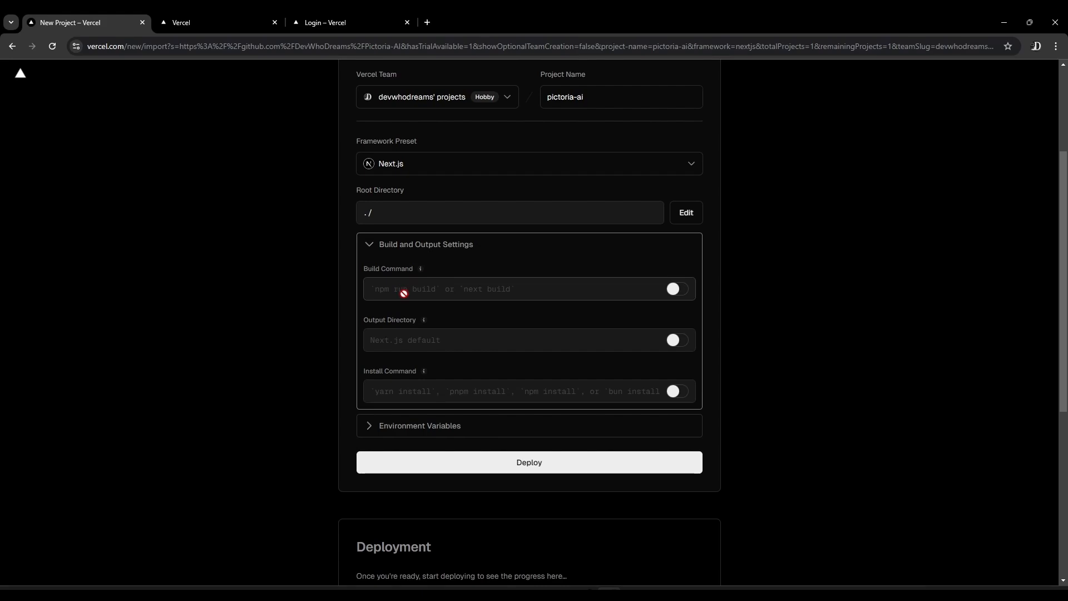
pyautogui.click(688, 294)
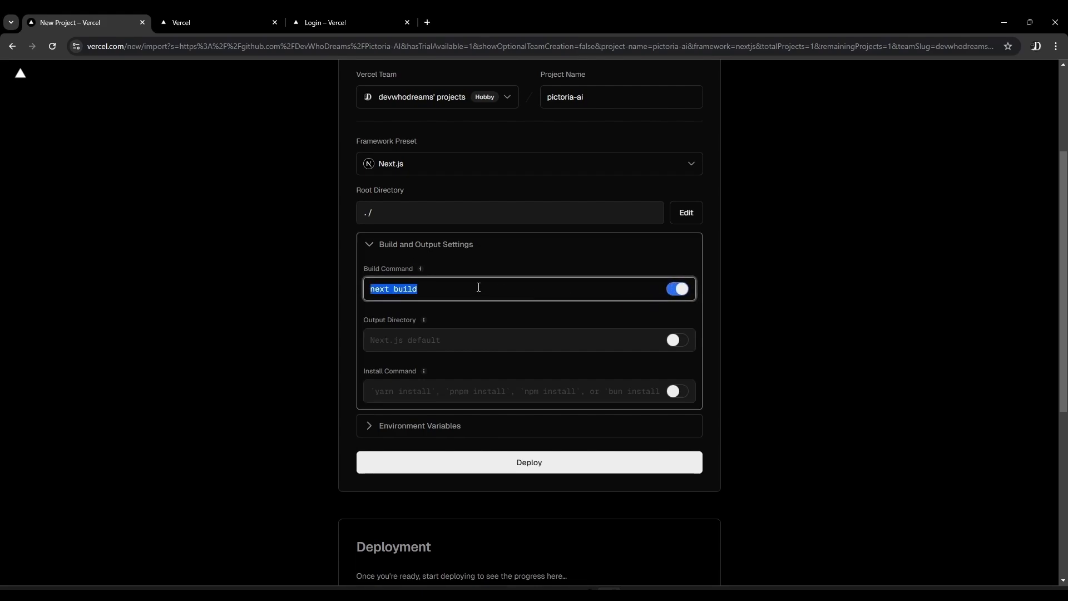
pyautogui.write('npm run xyz ')
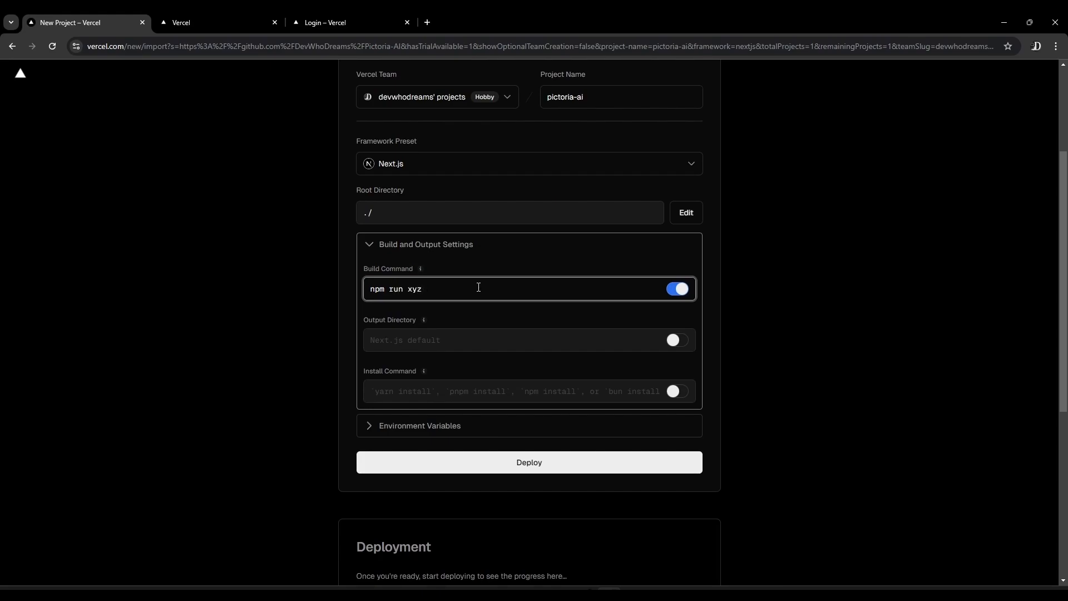
pyautogui.write('&& npm run build')
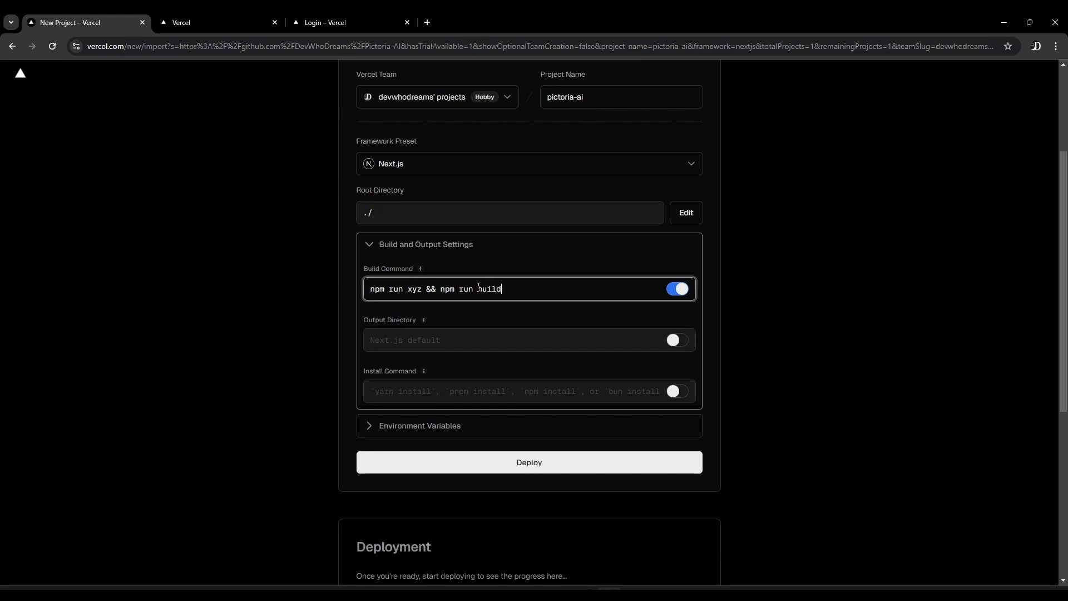
pyautogui.hotkey('ctrl', 'a')
pyautogui.press('BackSpace')
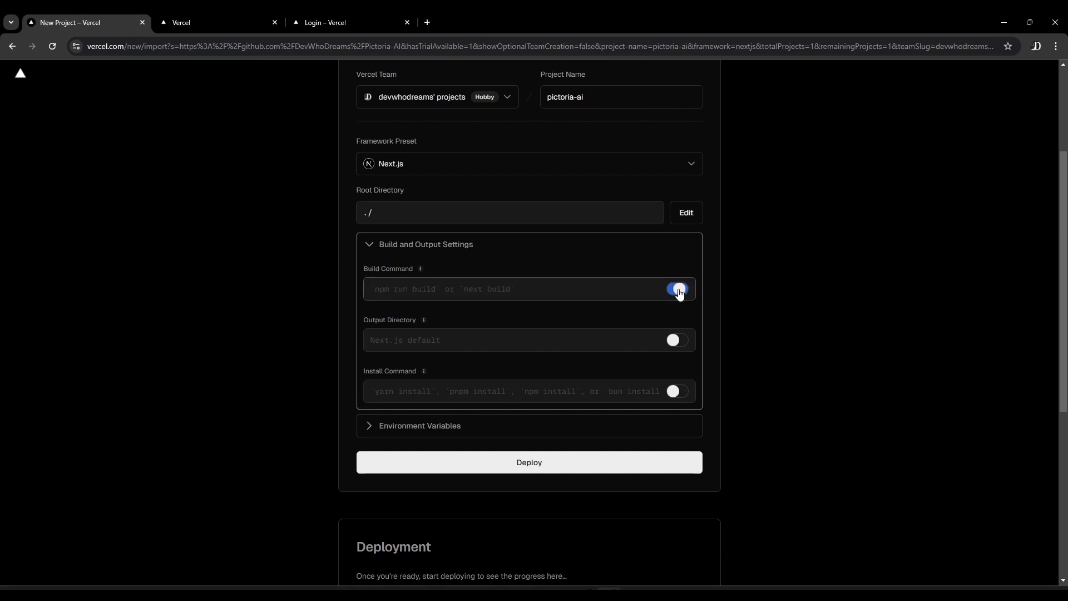
pyautogui.click(678, 288)
# Expand the environment variables section of the new project form
pyautogui.scroll(-1, 372, 334)
pyautogui.click(364, 369)
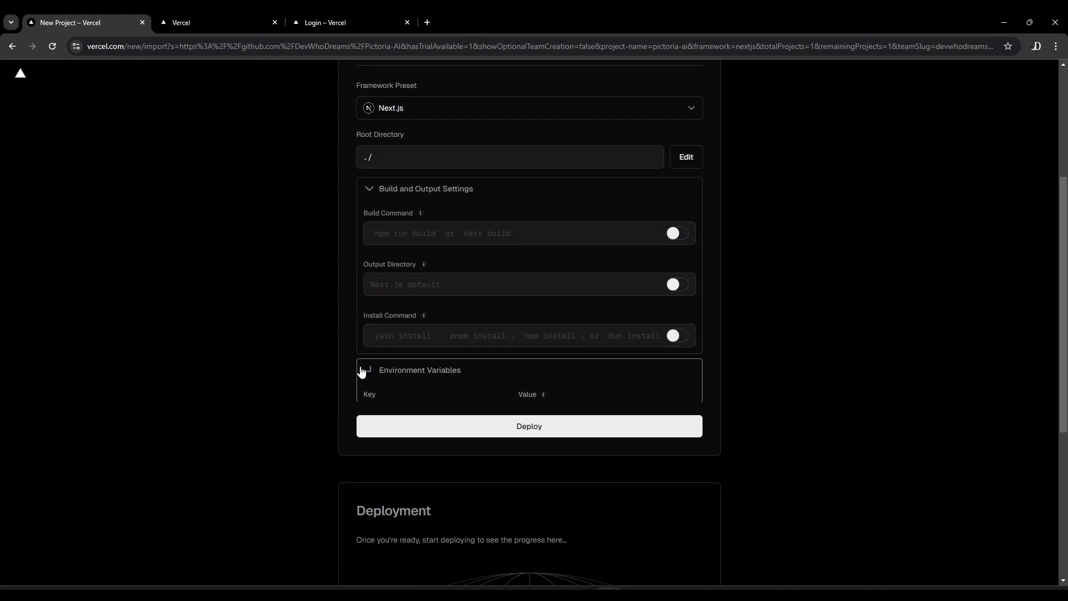
pyautogui.scroll(-2, 286, 355)
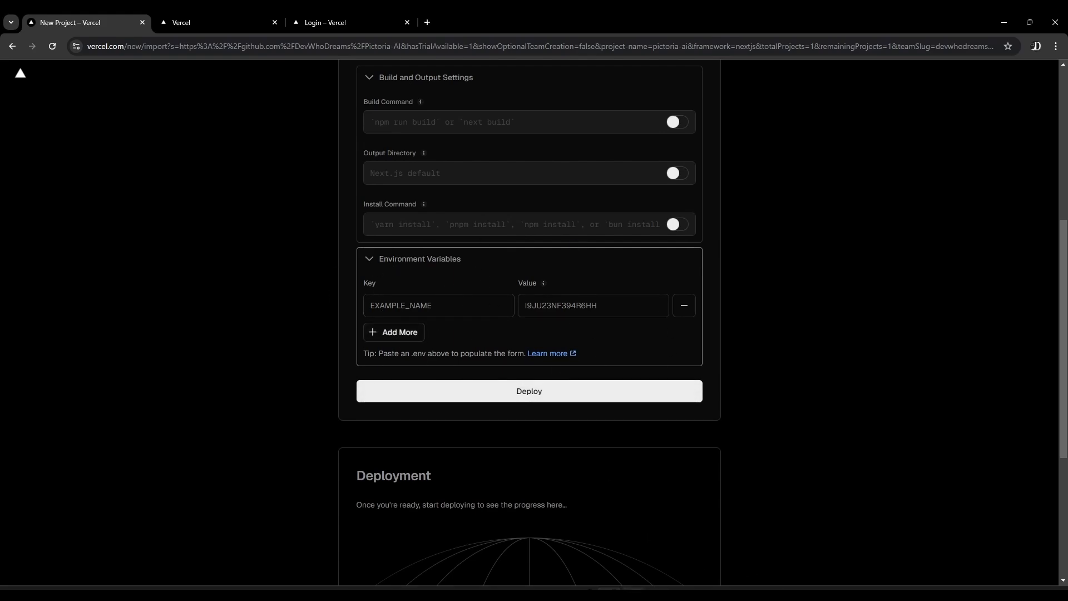
# Switch to the code editor, hide the terminal, and copy the .env.example lines from SUPABASE_URL through RESEND_API_KEY
pyautogui.click(634, 594)
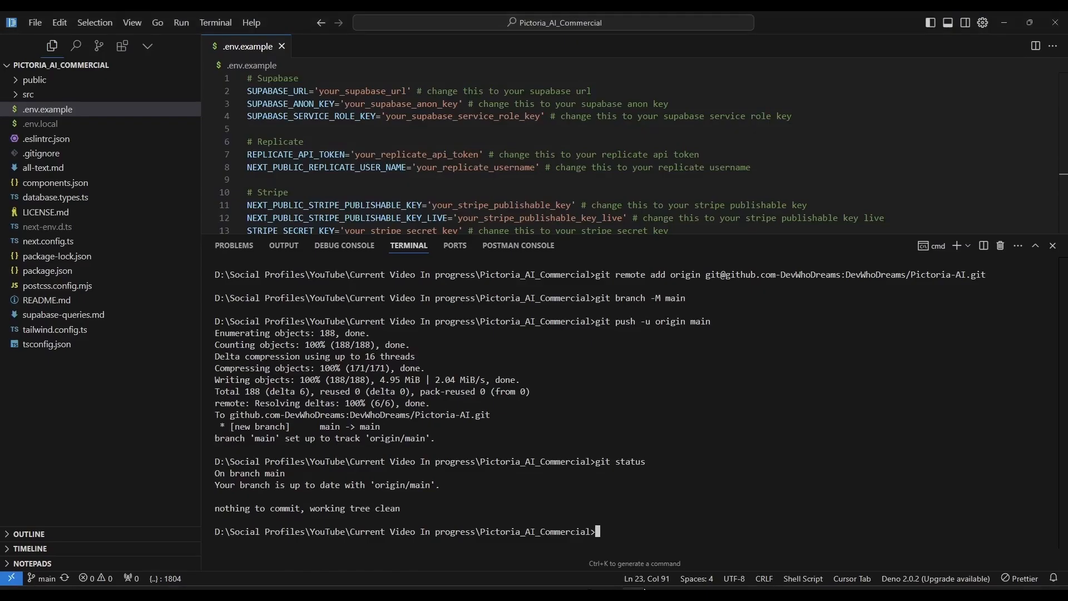
pyautogui.click(1052, 246)
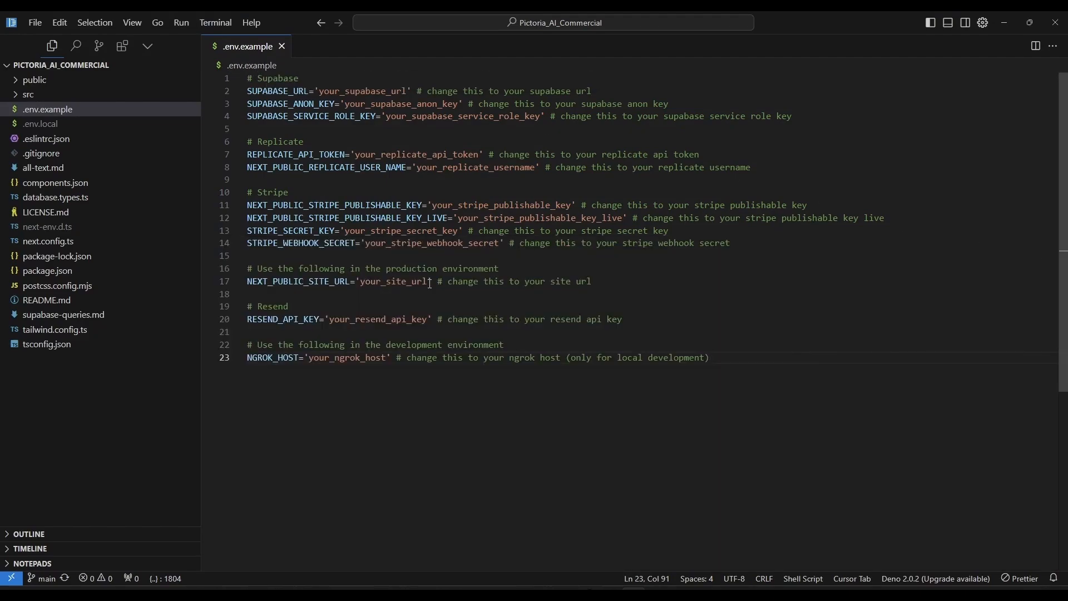
pyautogui.moveTo(625, 319); pyautogui.dragTo(247, 91)
pyautogui.hotkey('ctrl', 'c')
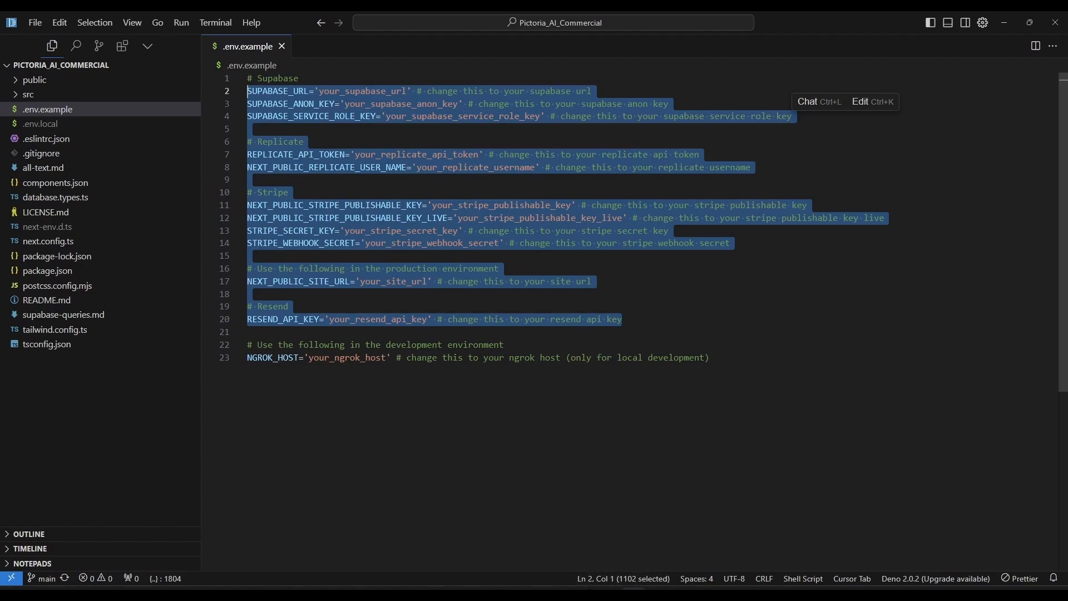
# Return to the Vercel project form, paste the copied entries as environment variables, and remove the empty last row
pyautogui.hotkey('alt', 'Tab')
pyautogui.click(423, 297)
pyautogui.hotkey('ctrl', 'v')
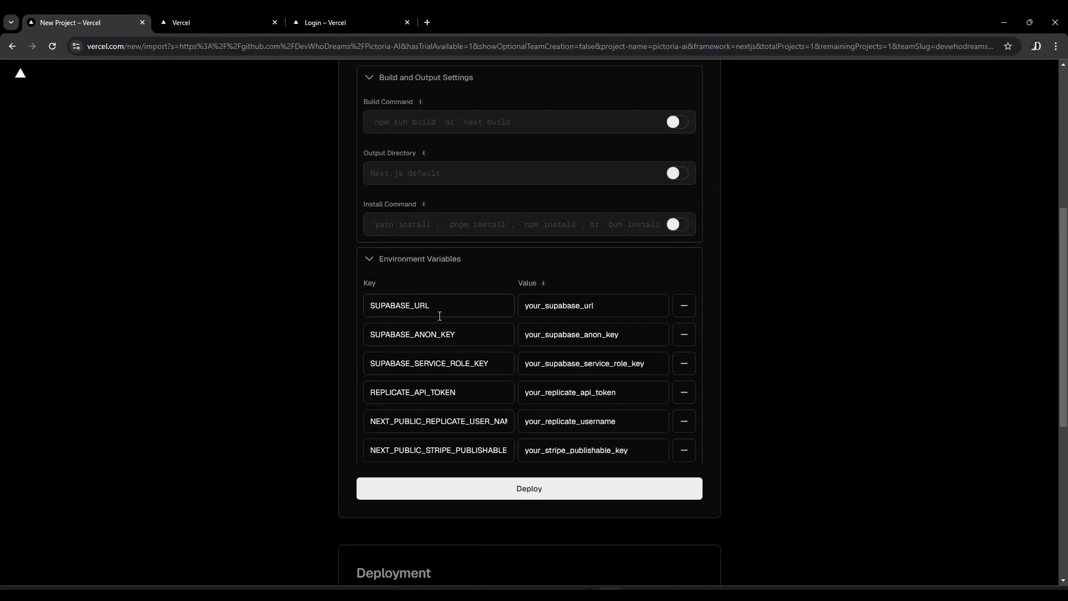
pyautogui.scroll(-3, 367, 360)
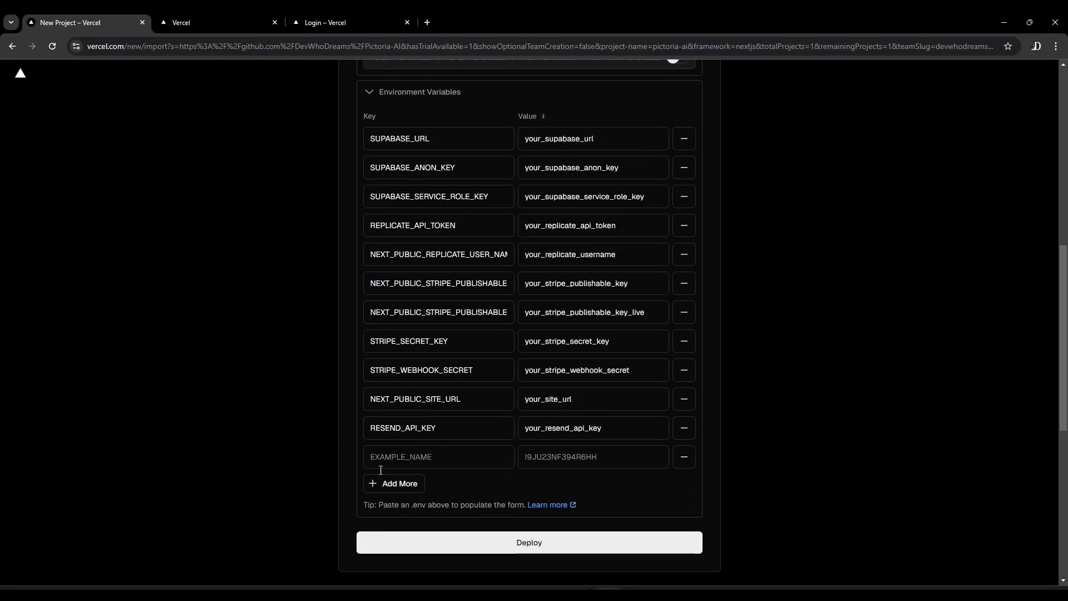
pyautogui.scroll(2, 448, 351)
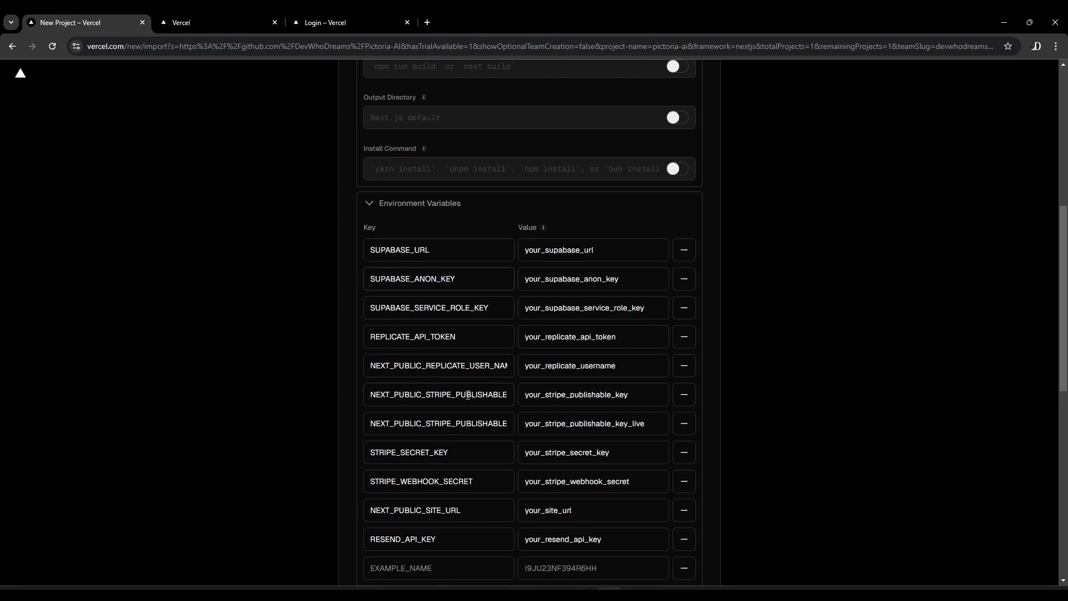
pyautogui.scroll(-2, 468, 395)
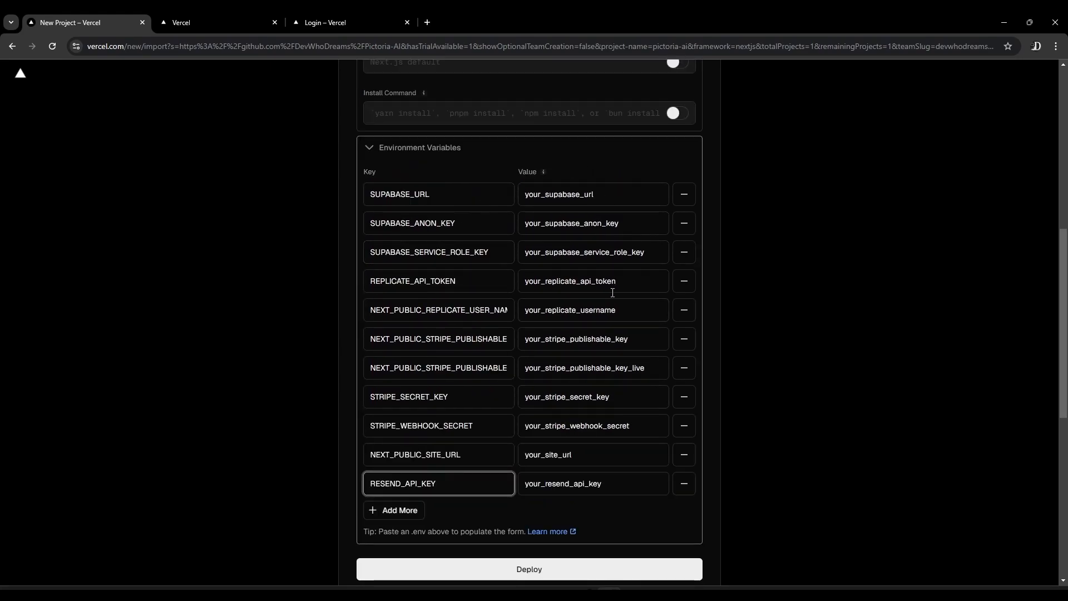
# Deploy the pictoria-ai project and expand its build logs
pyautogui.scroll(-8, 606, 474)
pyautogui.click(506, 146)
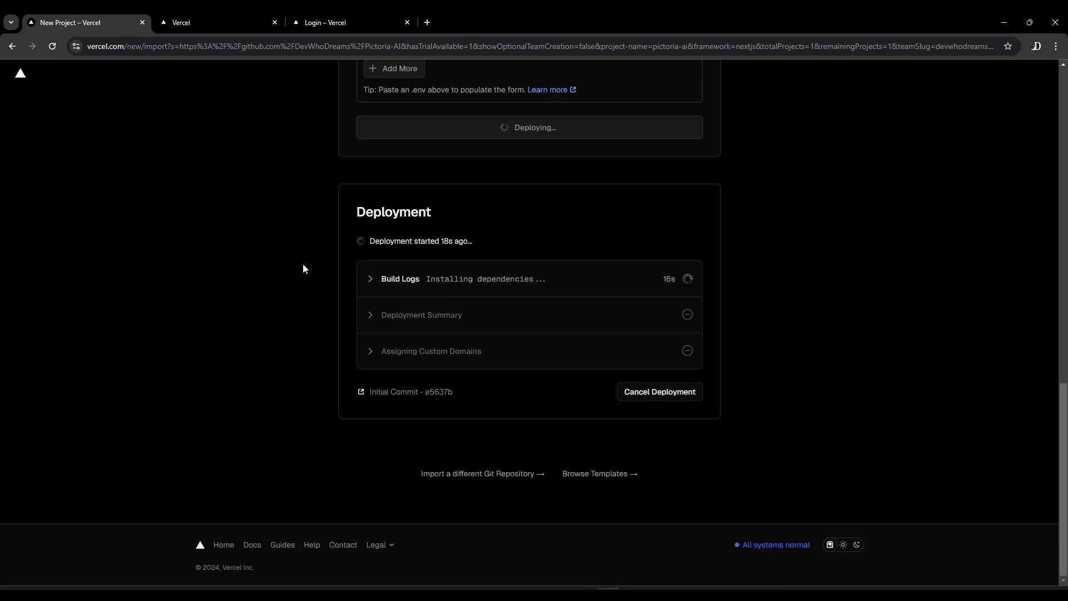
pyautogui.click(370, 281)
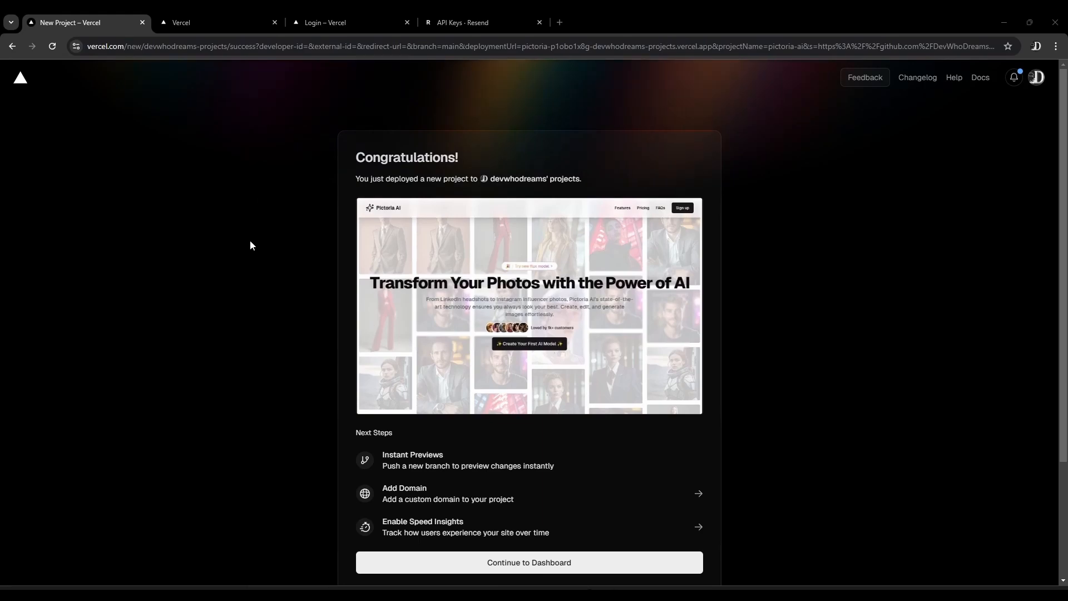
# Continue to the pictoria-ai project dashboard and open the deployed site at pictoria-ai.vercel.app
pyautogui.scroll(-2, 192, 252)
pyautogui.scroll(1, 548, 454)
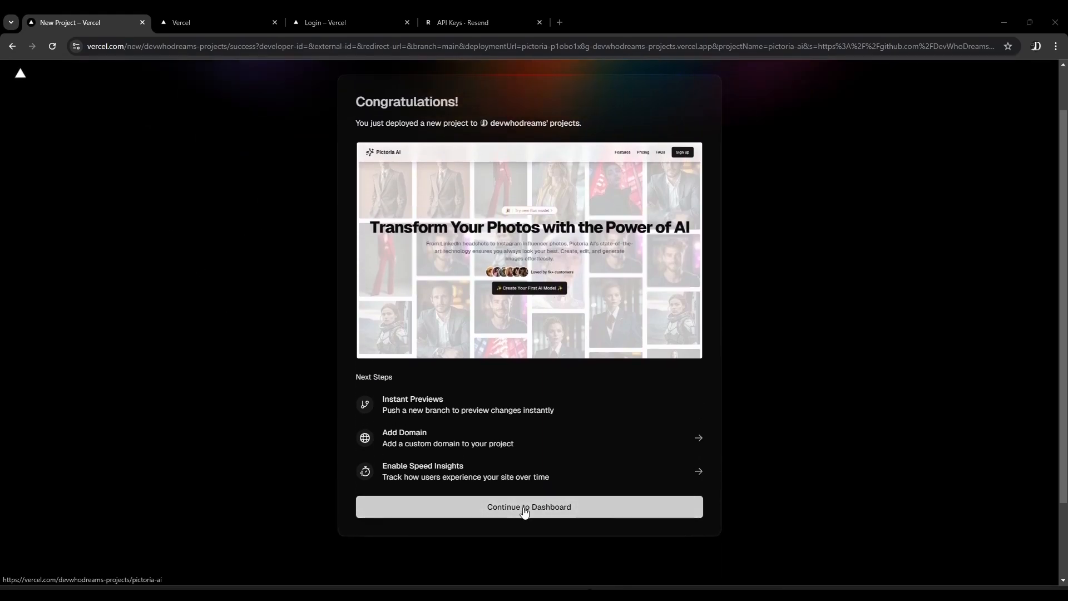
pyautogui.click(525, 508)
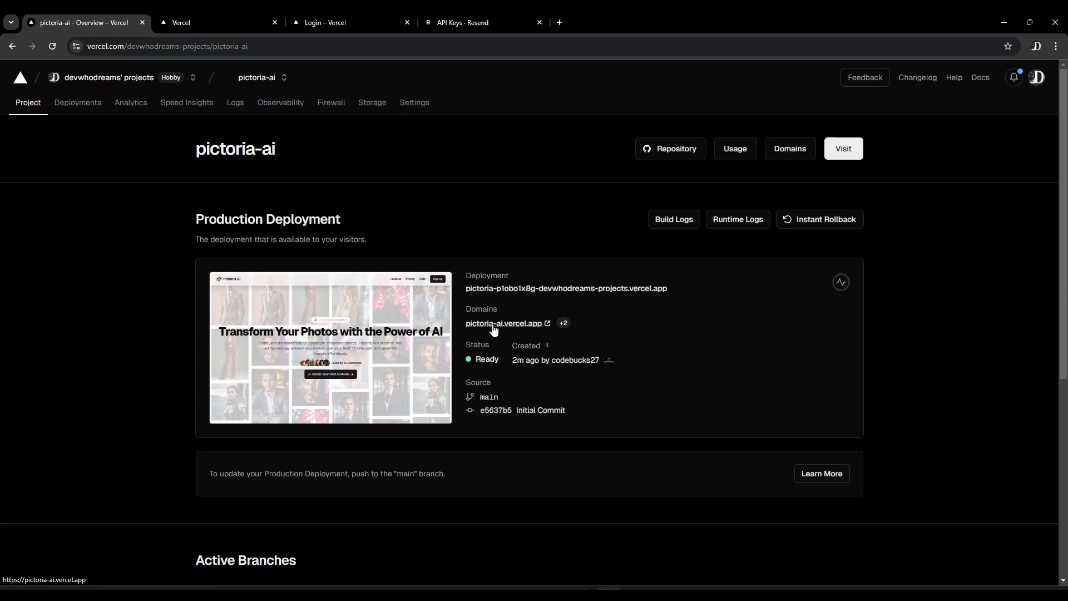
pyautogui.click(493, 329)
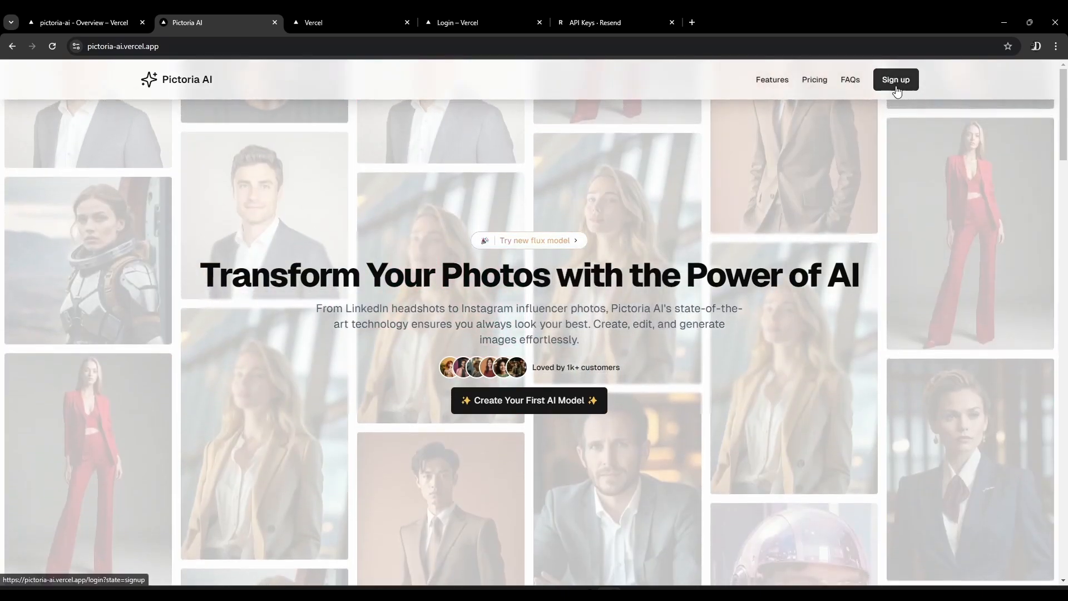
# Switch the site's sign-up page to login and sign in with the account email and password
pyautogui.click(895, 79)
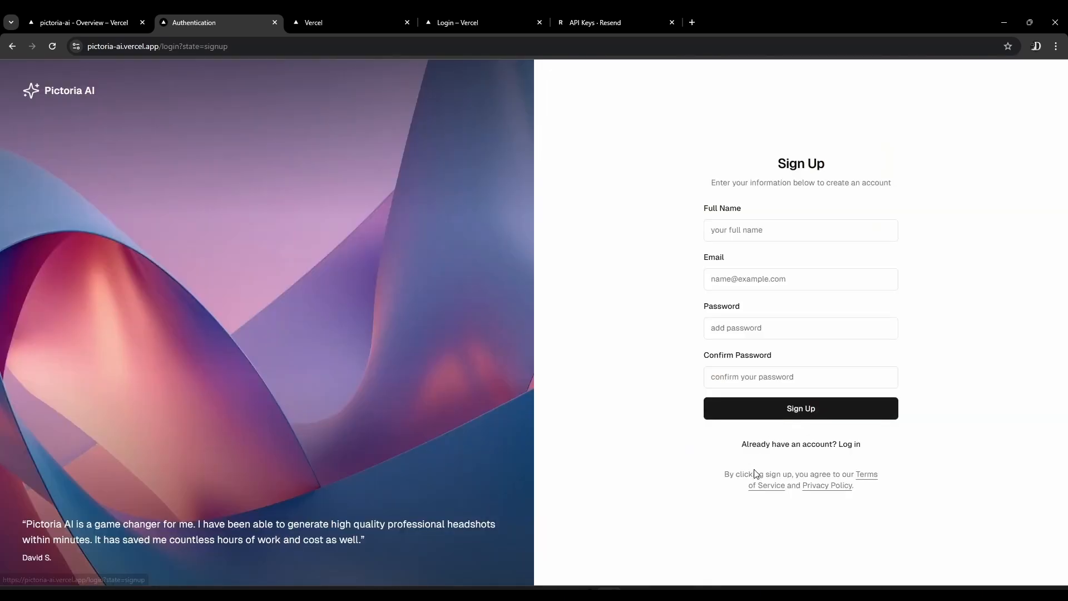
pyautogui.click(759, 449)
pyautogui.click(738, 303)
pyautogui.click(760, 340)
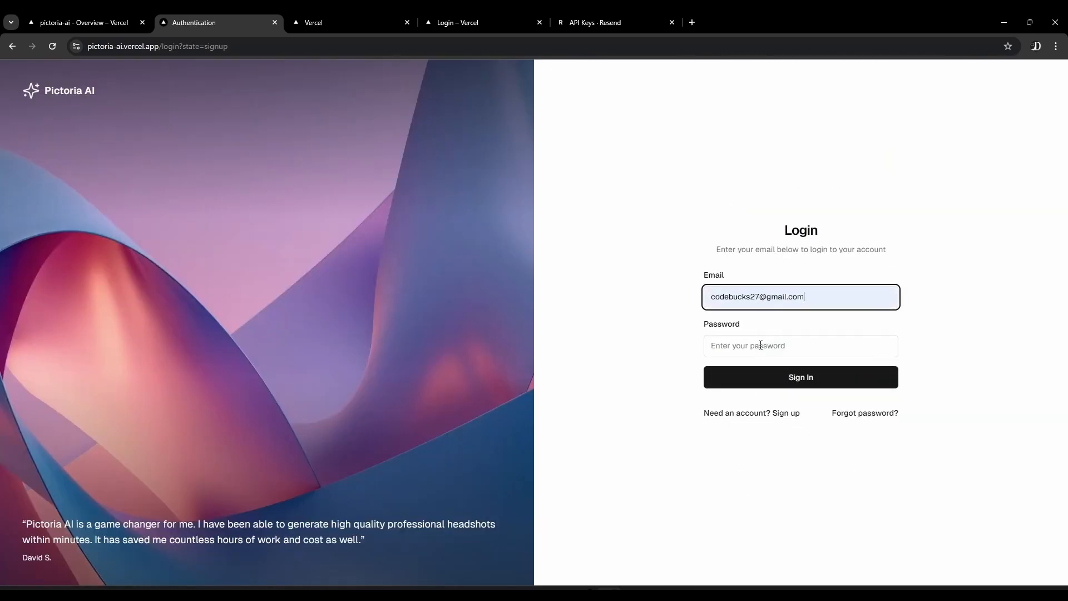
pyautogui.click(760, 346)
pyautogui.write('••••')
pyautogui.press('Return')
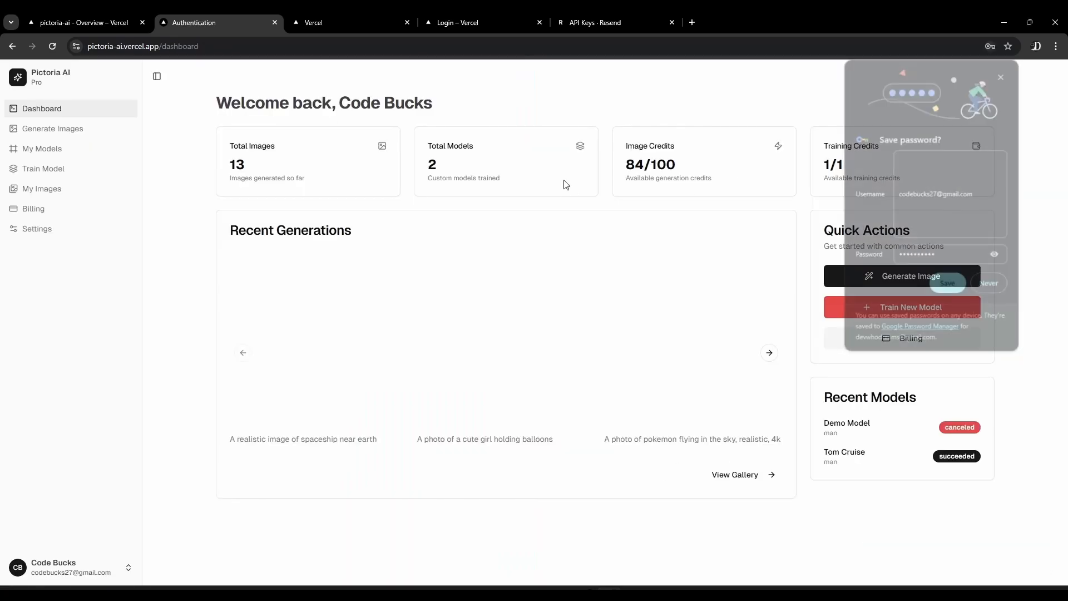
# Decline saving the password, then view the spaceship image's details in My Images and close them
pyautogui.click(989, 287)
pyautogui.click(73, 197)
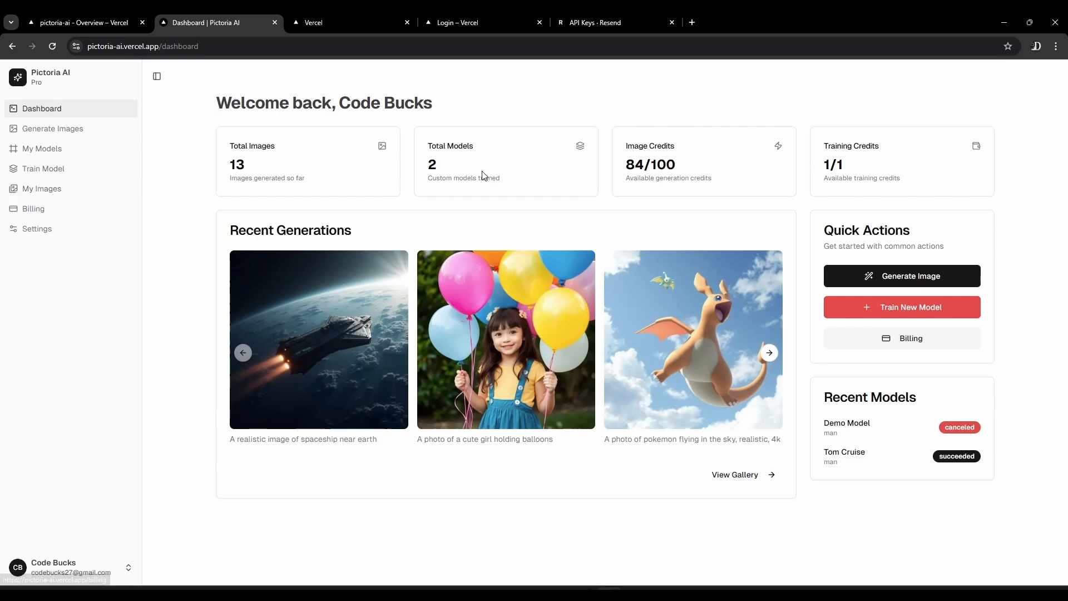
pyautogui.click(279, 216)
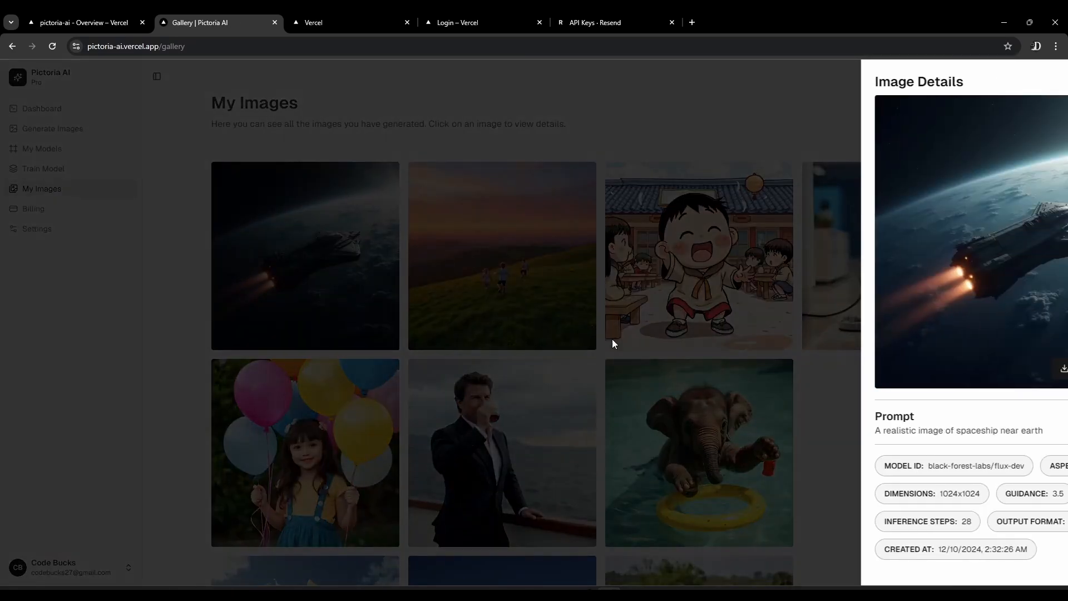
pyautogui.click(613, 341)
# Return to the Vercel project, open its Domains settings, and open the pictoria-ai.vercel.app entry for editing with its subdomain name selected
pyautogui.click(107, 21)
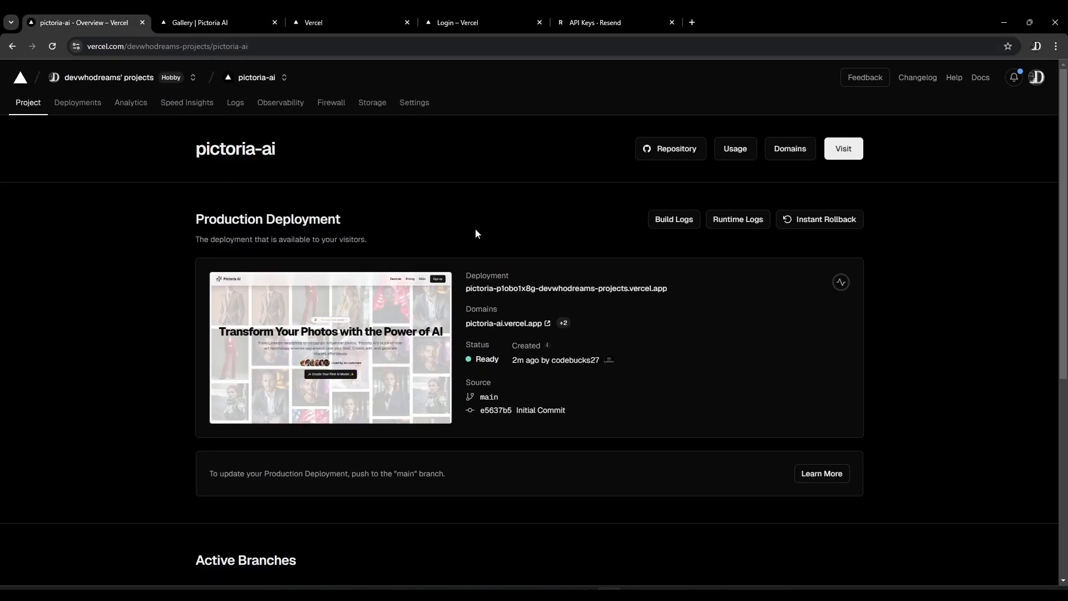
pyautogui.click(419, 105)
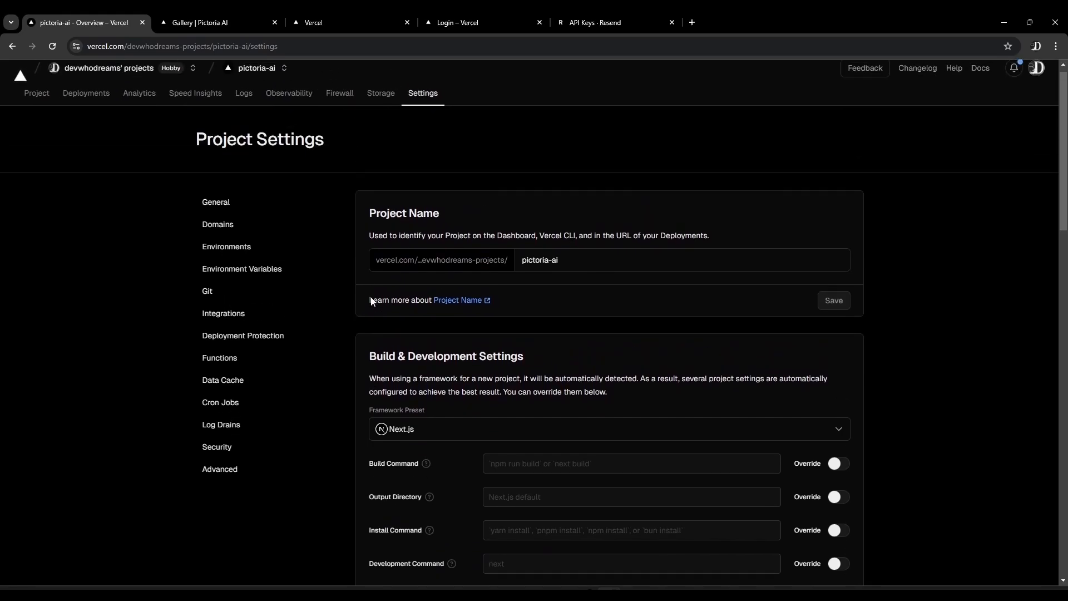
pyautogui.click(238, 241)
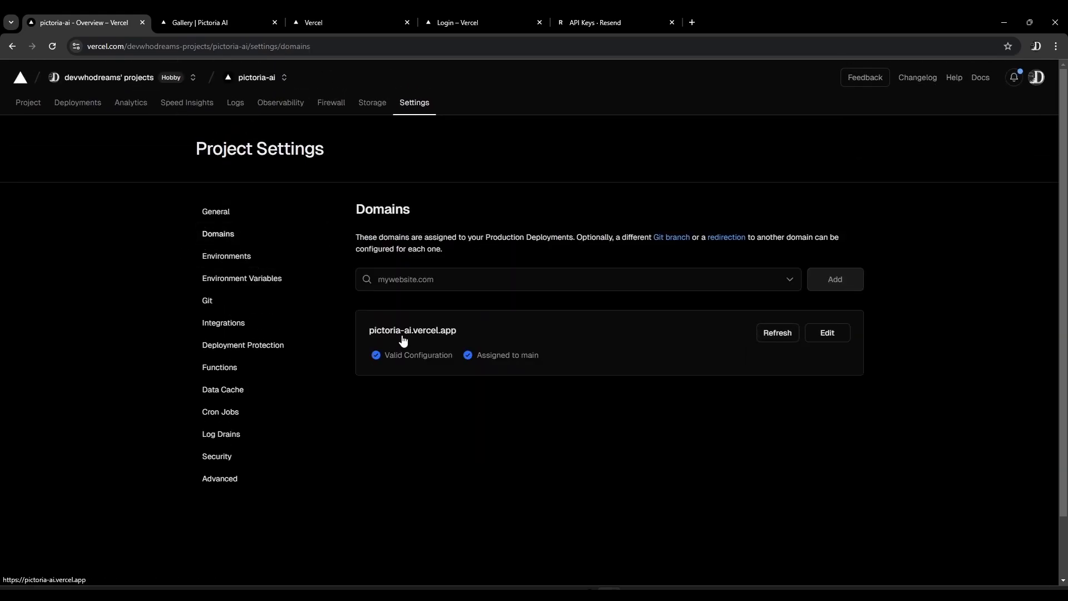
pyautogui.click(827, 333)
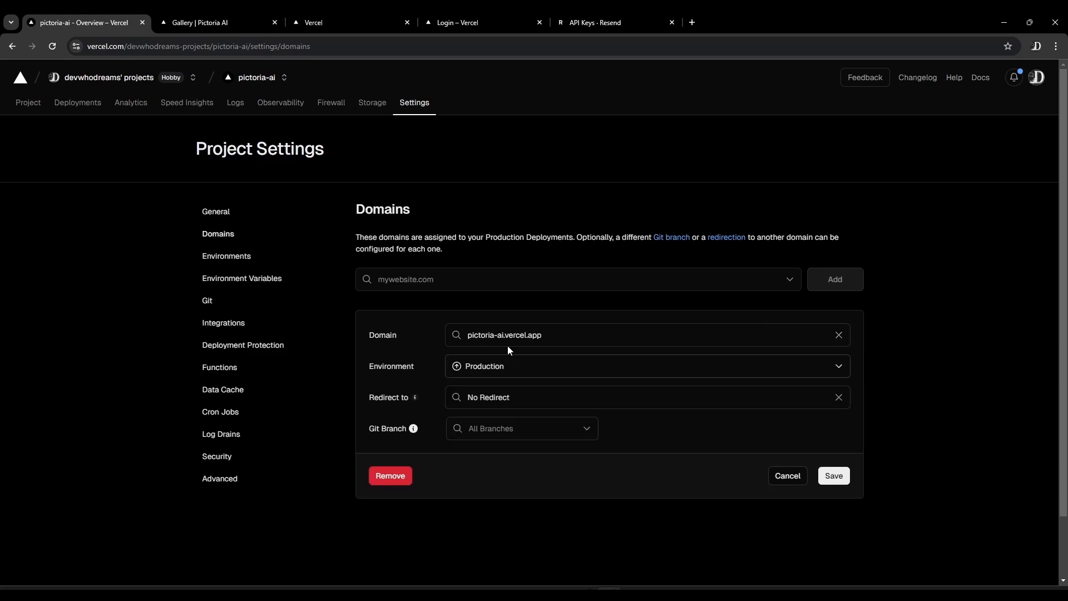
pyautogui.moveTo(551, 335); pyautogui.dragTo(503, 336)
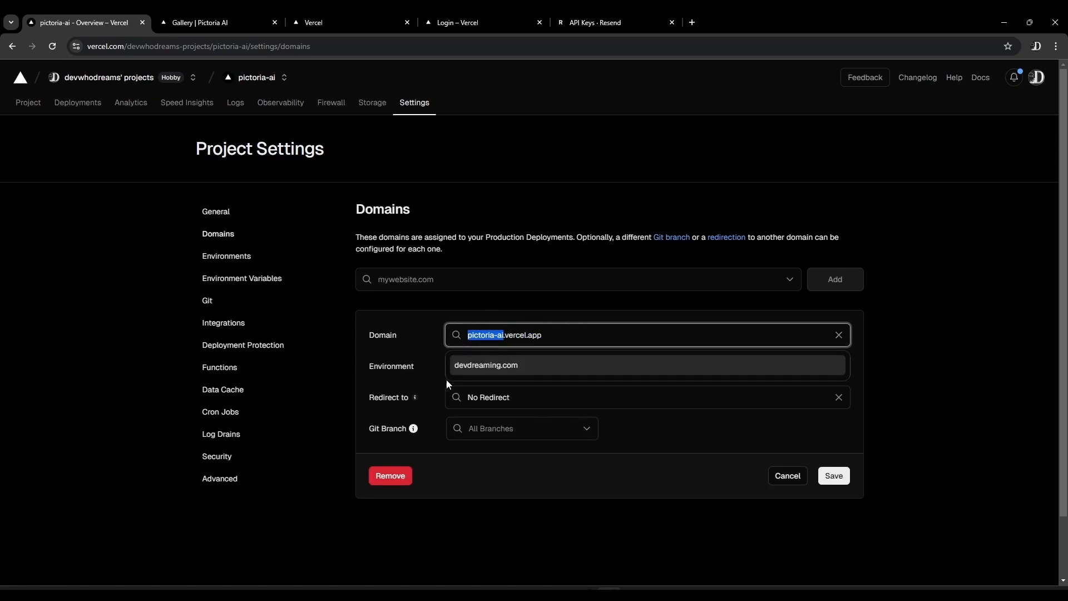
# Look up codebucks.dev in the Squarespace domains list, then load codebucks.dev in the Vercel browser window to check the site
pyautogui.click(592, 549)
pyautogui.click(585, 593)
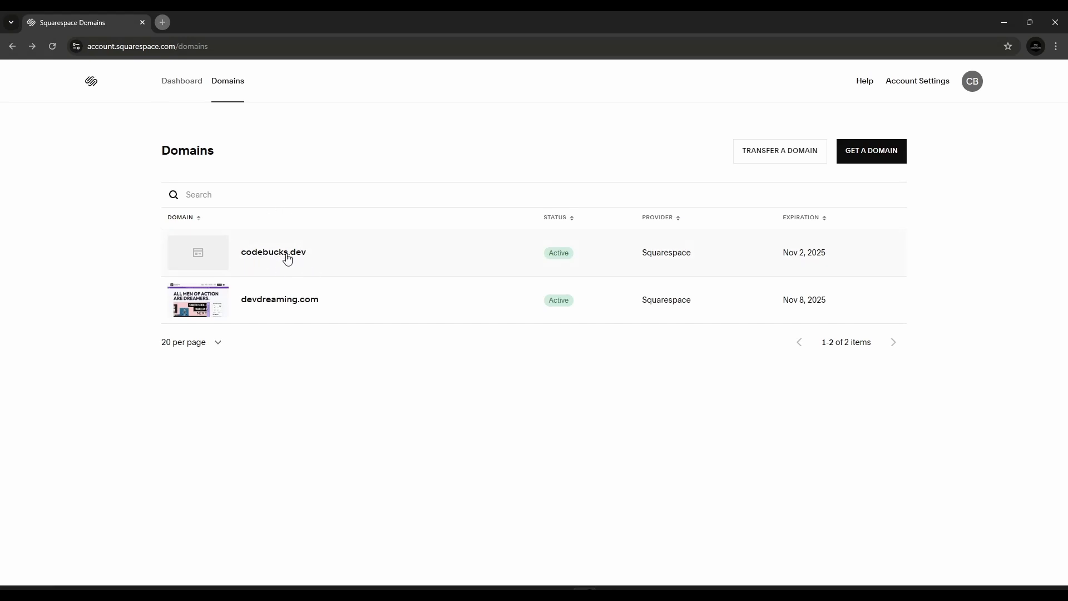
pyautogui.moveTo(311, 254); pyautogui.dragTo(265, 257)
pyautogui.click(256, 256)
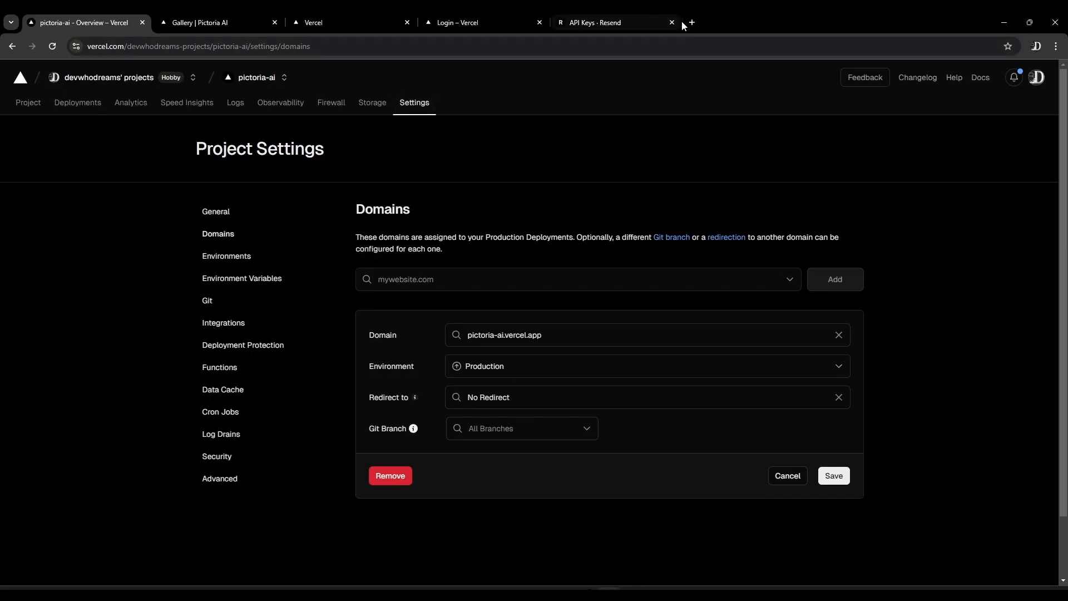
pyautogui.click(691, 23)
pyautogui.write('co')
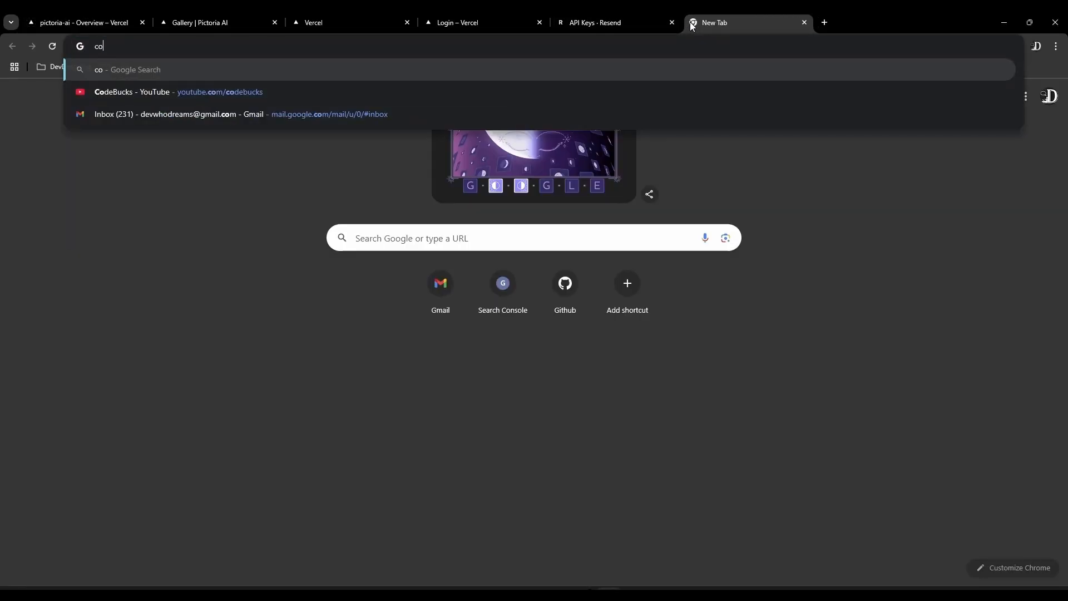
pyautogui.write('debucks.dev')
pyautogui.press('Return')
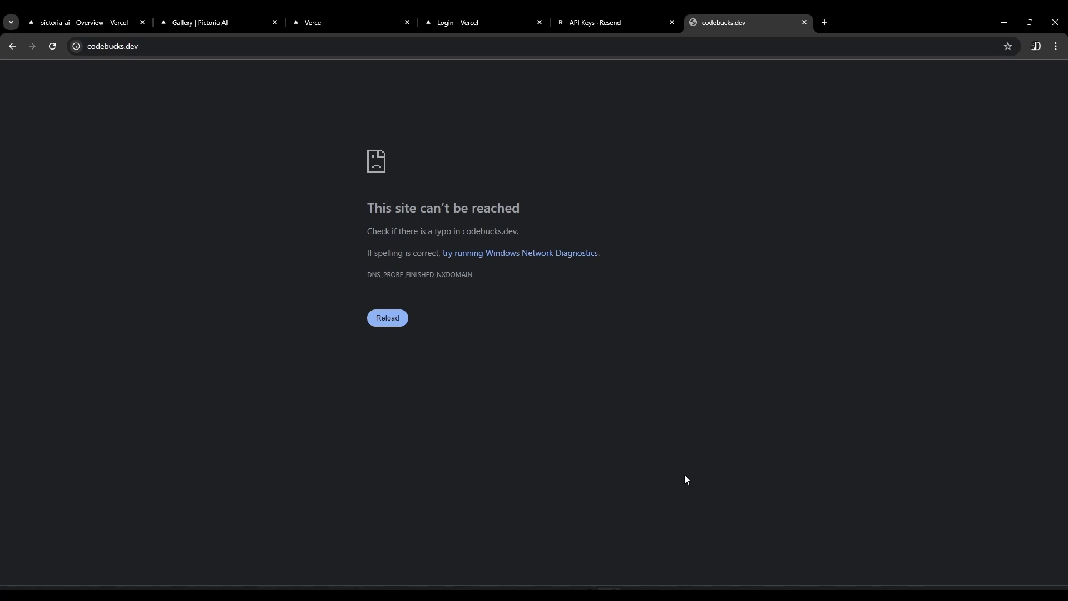
# Switch back to Squarespace and open the DNS settings of codebucks.dev
pyautogui.click(588, 590)
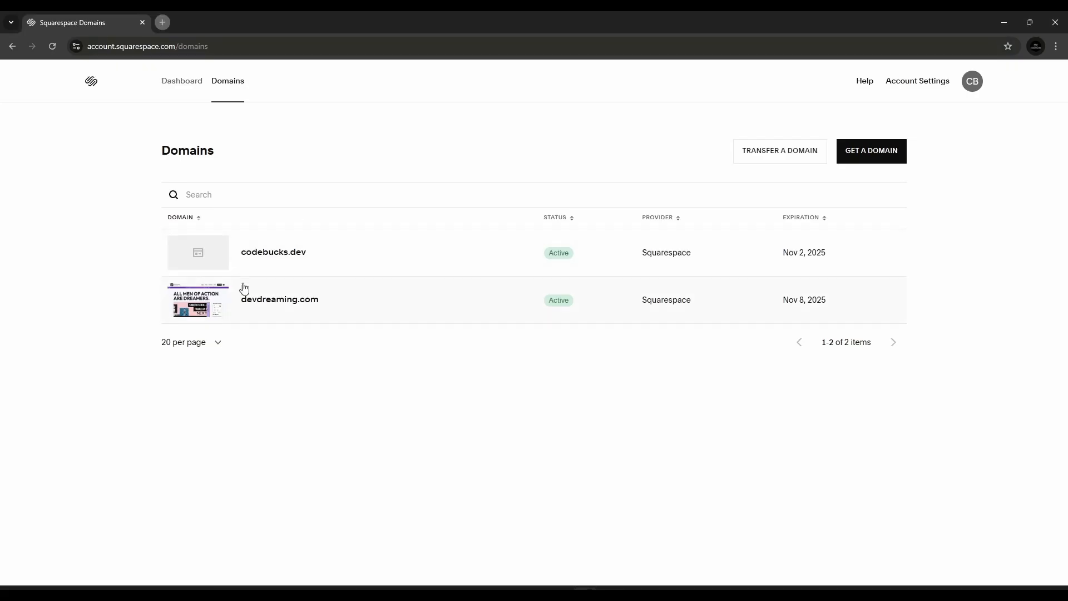
pyautogui.click(288, 263)
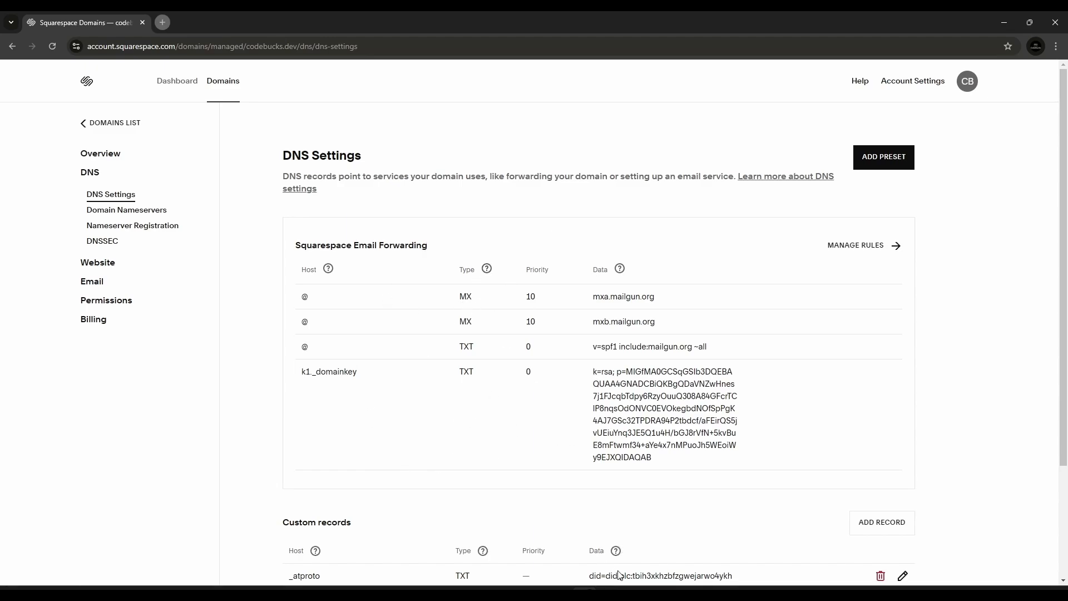
pyautogui.moveTo(588, 591)
pyautogui.click(634, 529)
pyautogui.click(118, 24)
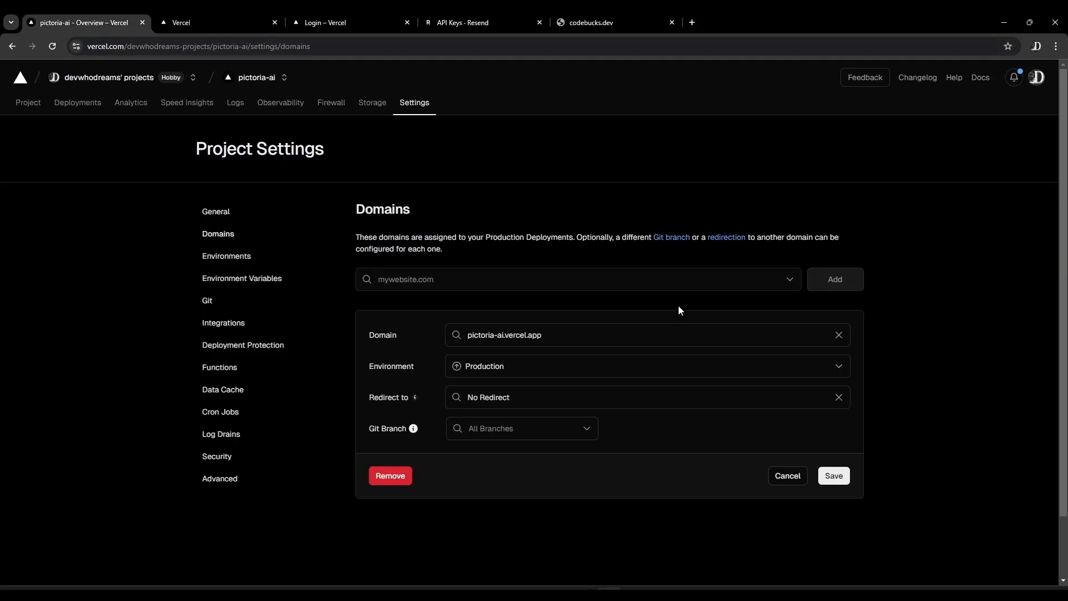
pyautogui.click(792, 480)
pyautogui.click(463, 278)
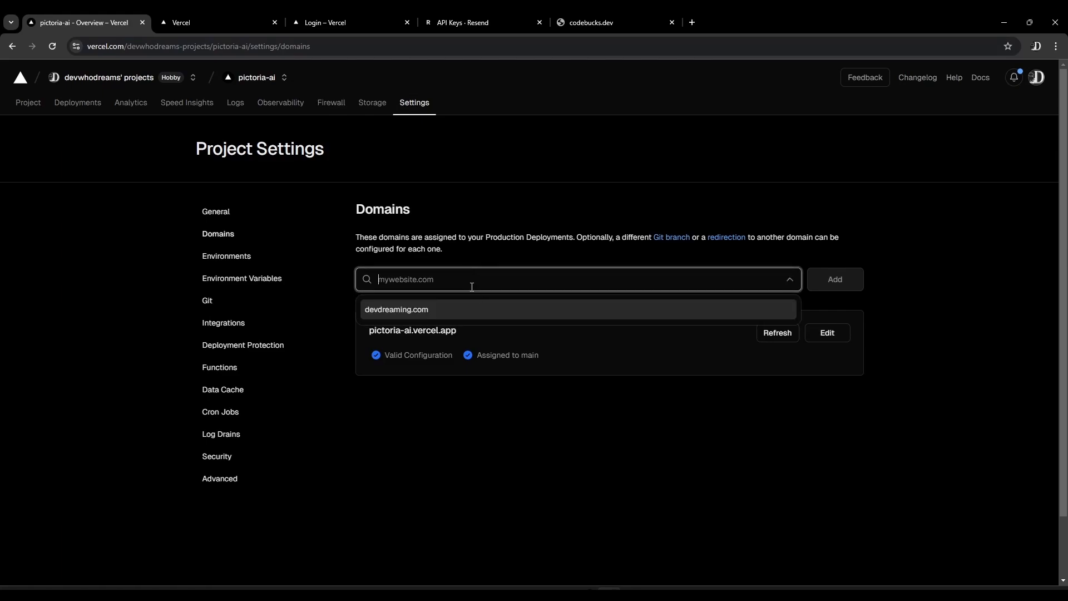
pyautogui.write('codebucks.dev')
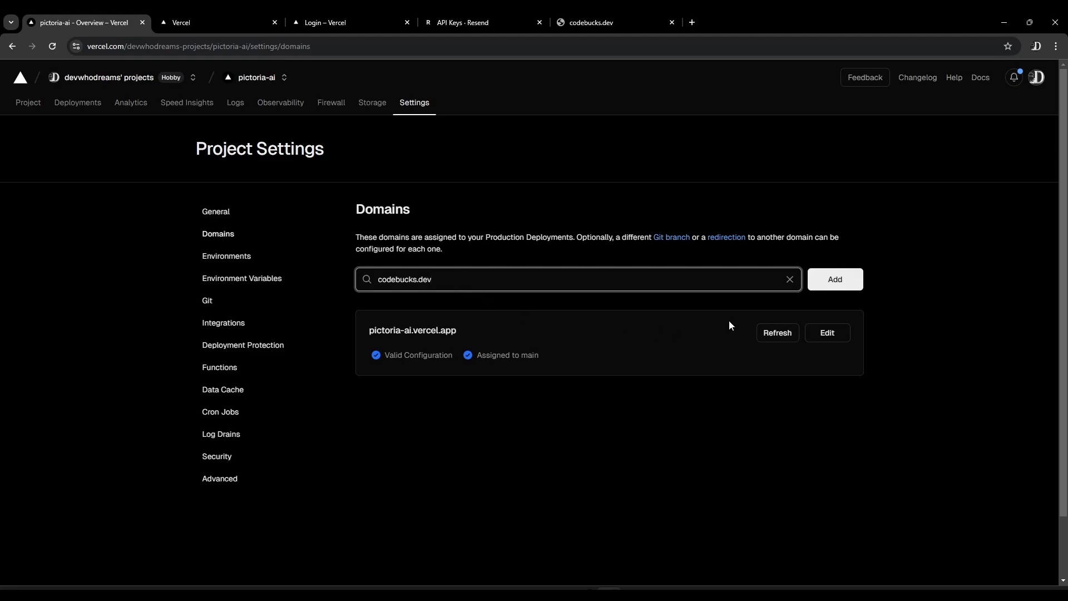
pyautogui.click(823, 287)
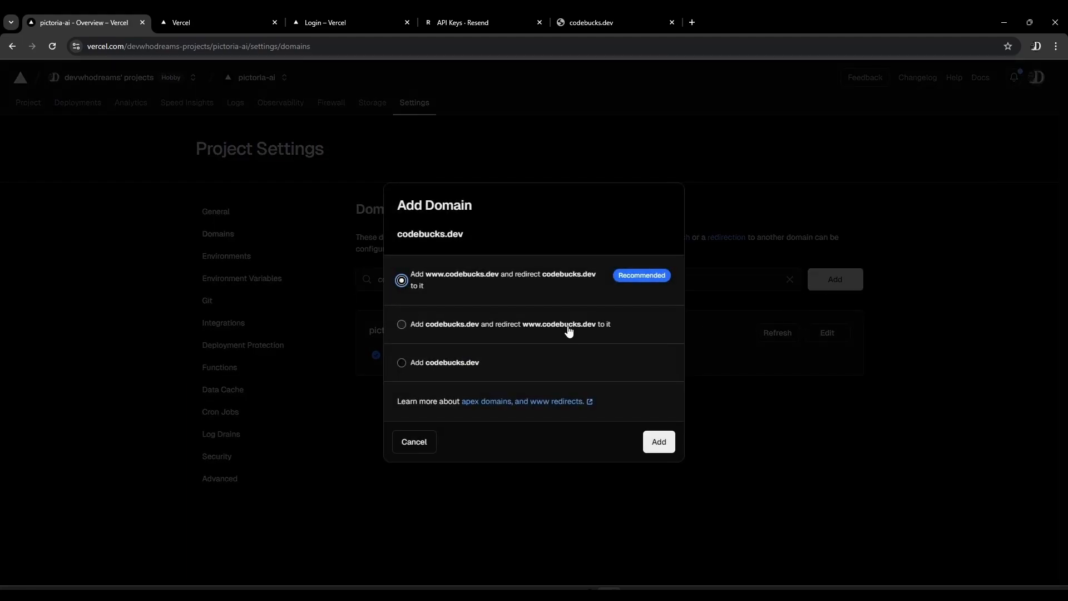
pyautogui.click(659, 443)
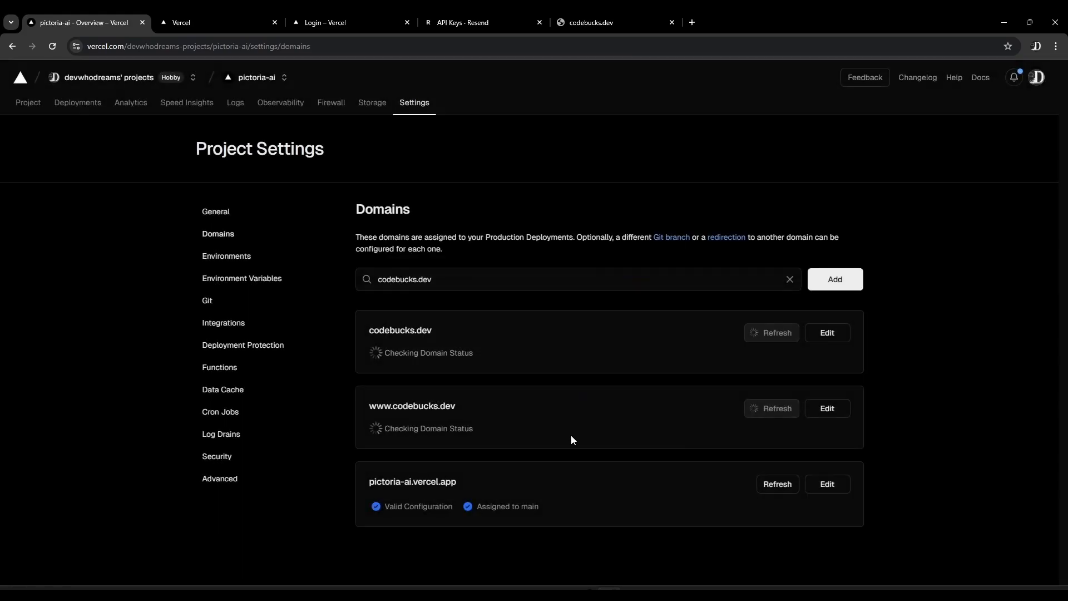
# Review the required DNS records and copy the A record value 76.76.21.21 for codebucks.dev
pyautogui.scroll(-3, 411, 329)
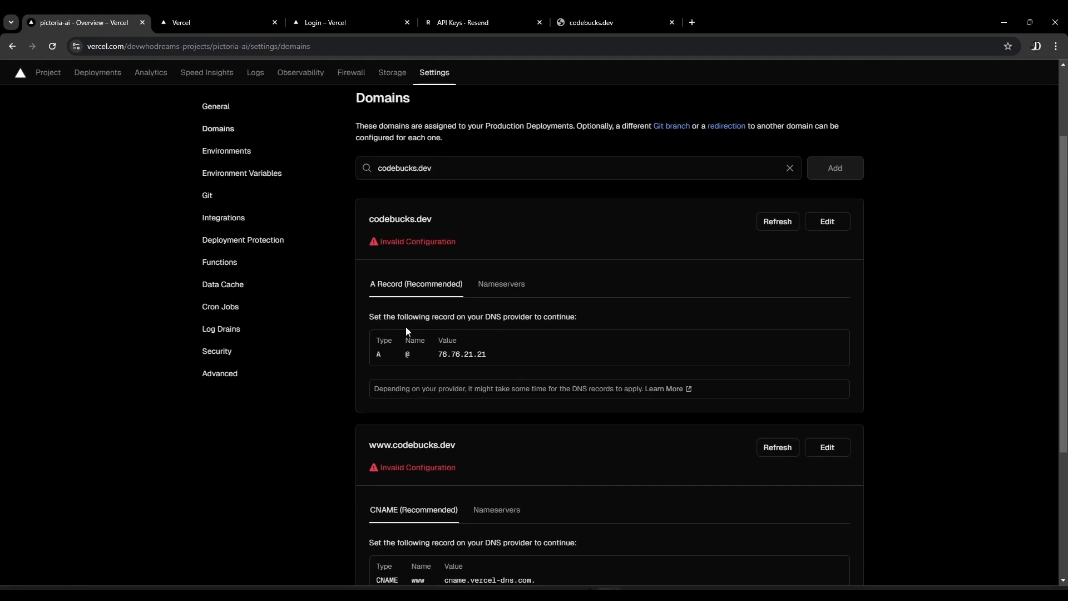
pyautogui.scroll(-1, 412, 334)
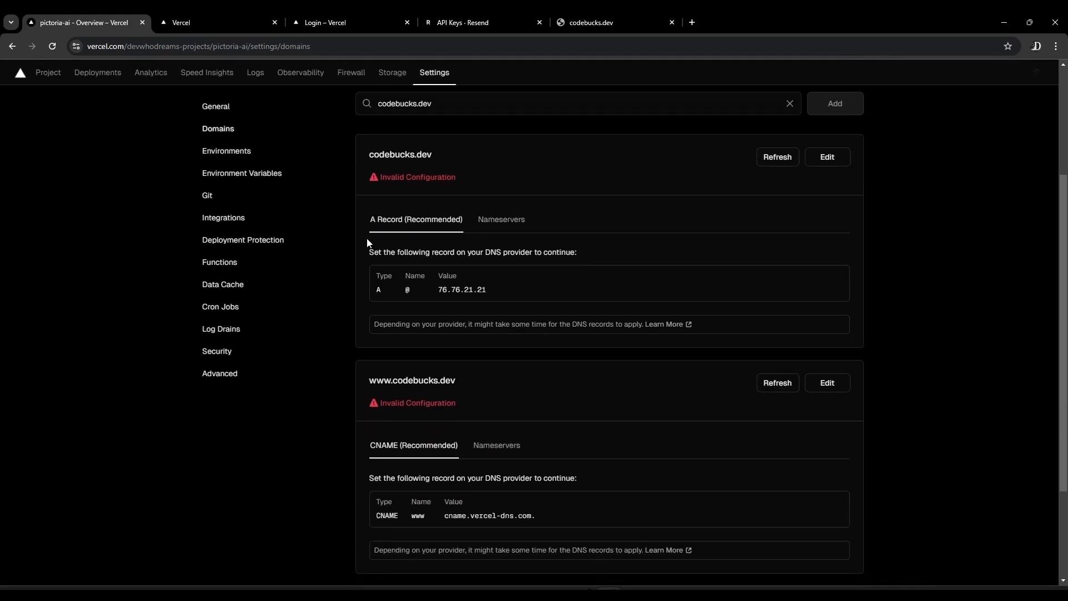
pyautogui.scroll(1, 423, 389)
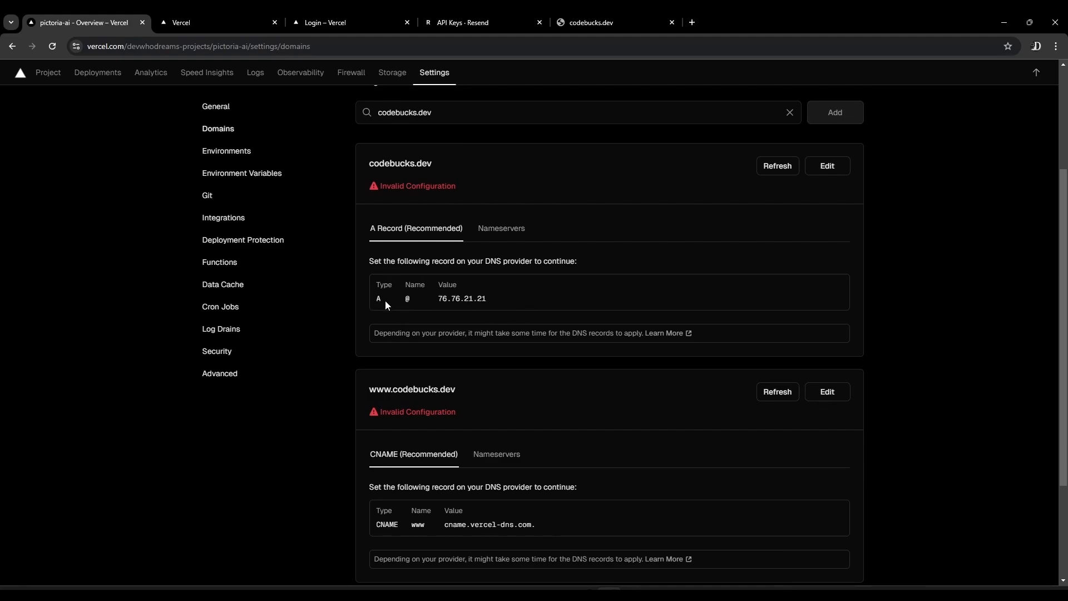
pyautogui.moveTo(438, 299); pyautogui.dragTo(488, 300)
pyautogui.hotkey('ctrl', 'c')
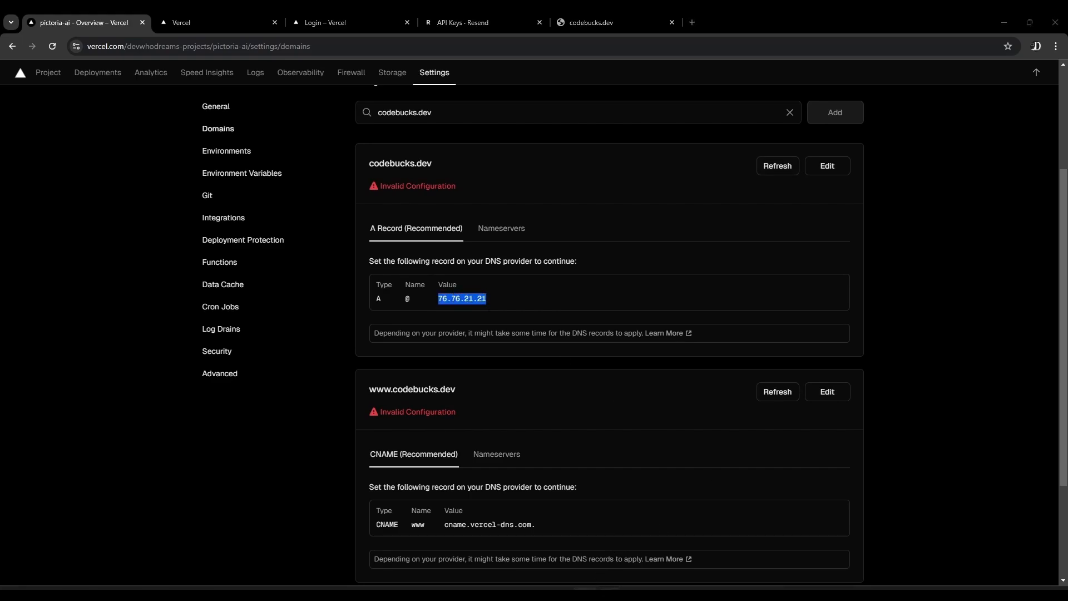
# Switch to Squarespace and save a custom A record for codebucks.dev with host @ and IP address 76.76.21.21
pyautogui.hotkey('alt', 'Tab')
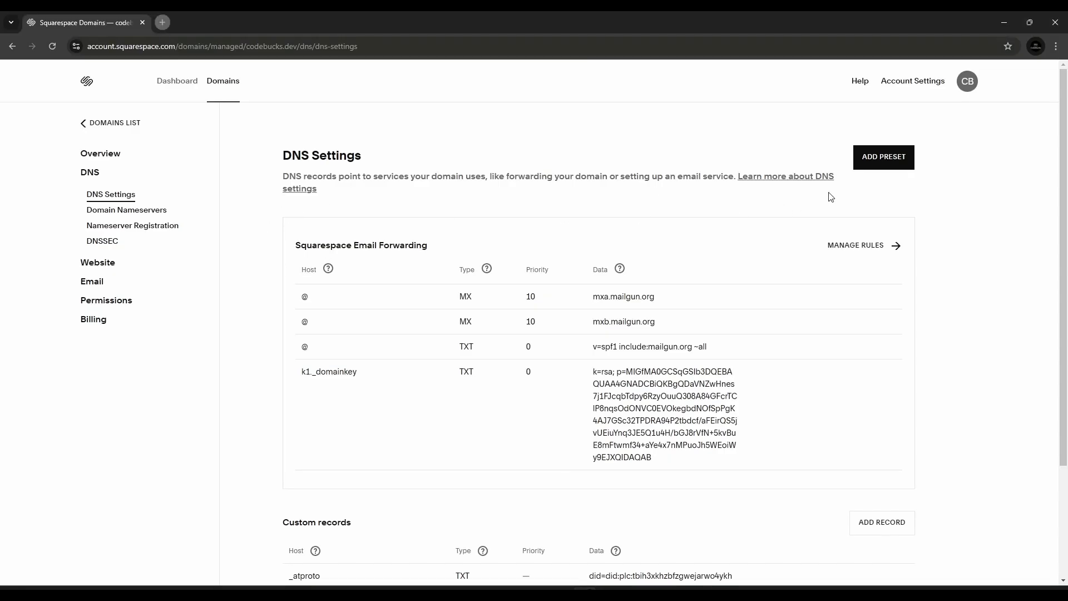
pyautogui.scroll(-3, 760, 245)
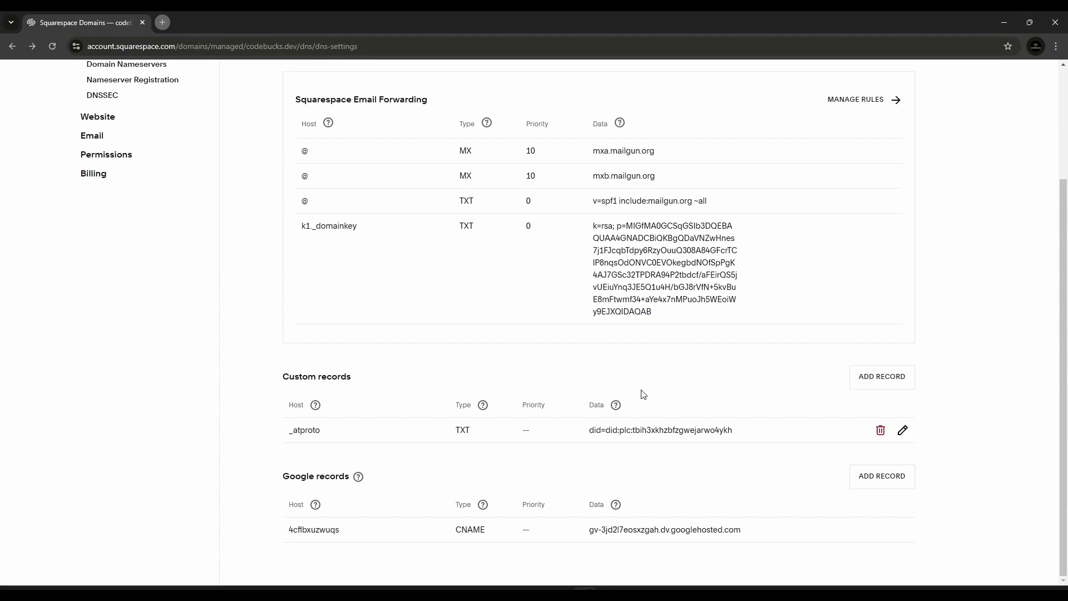
pyautogui.click(874, 377)
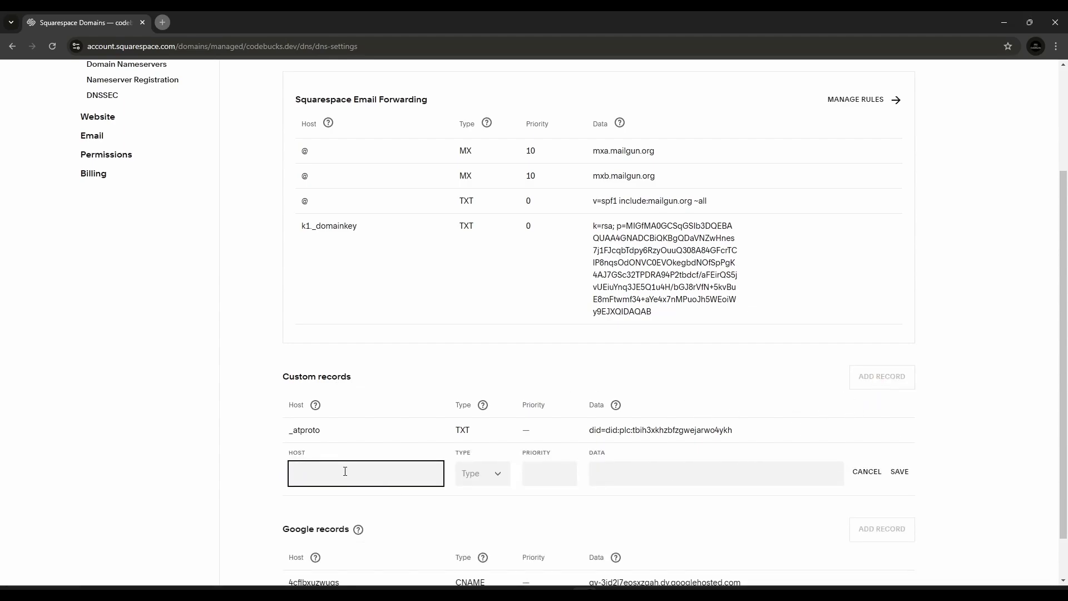
pyautogui.write('@')
pyautogui.click(479, 475)
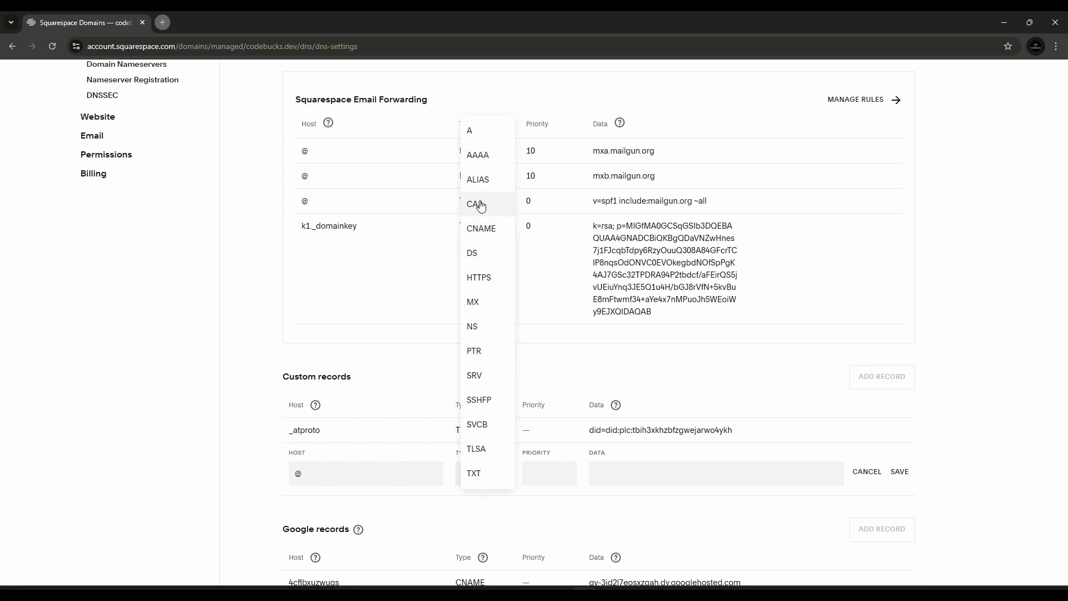
pyautogui.click(475, 133)
pyautogui.click(630, 468)
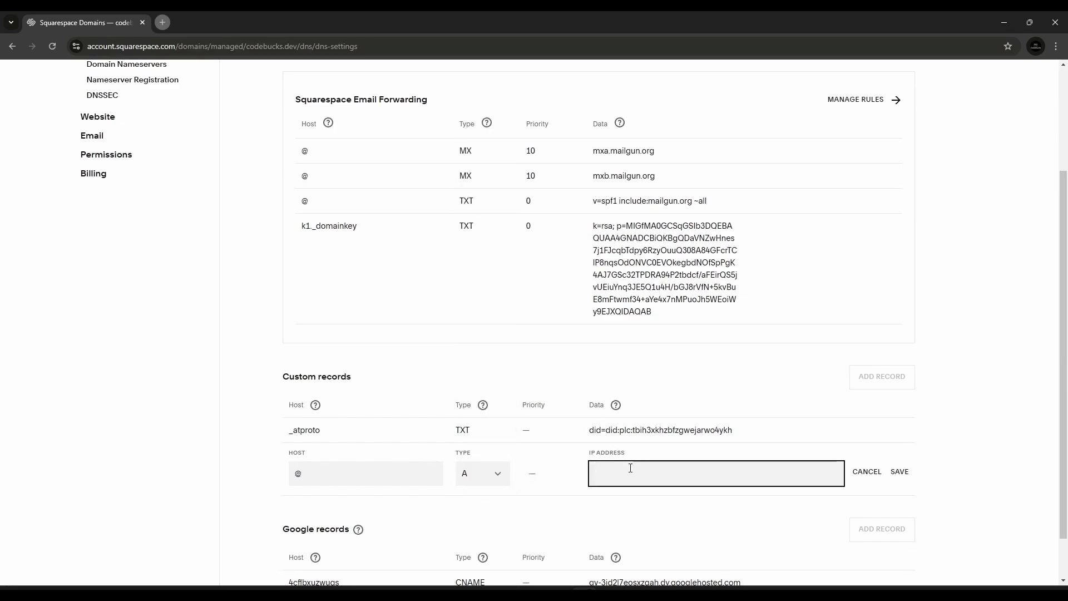
pyautogui.hotkey('ctrl', 'v')
pyautogui.click(899, 473)
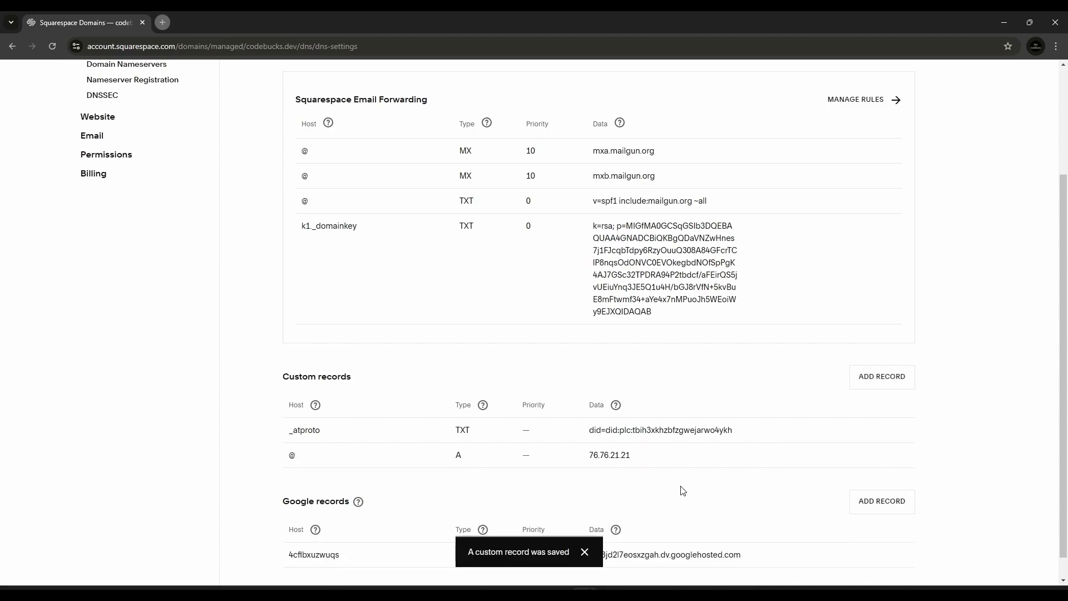
# Return to Vercel and reload the Domains settings to check the configuration status of both codebucks.dev entries
pyautogui.click(610, 589)
pyautogui.scroll(3, 428, 339)
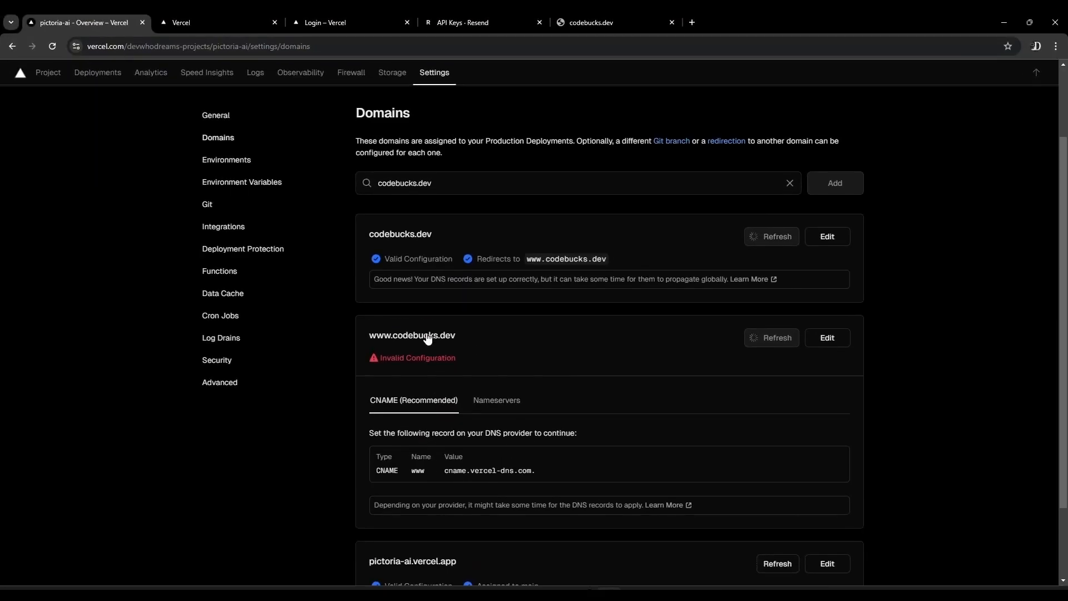
pyautogui.scroll(-1, 428, 339)
pyautogui.scroll(-1, 428, 339)
pyautogui.click(52, 46)
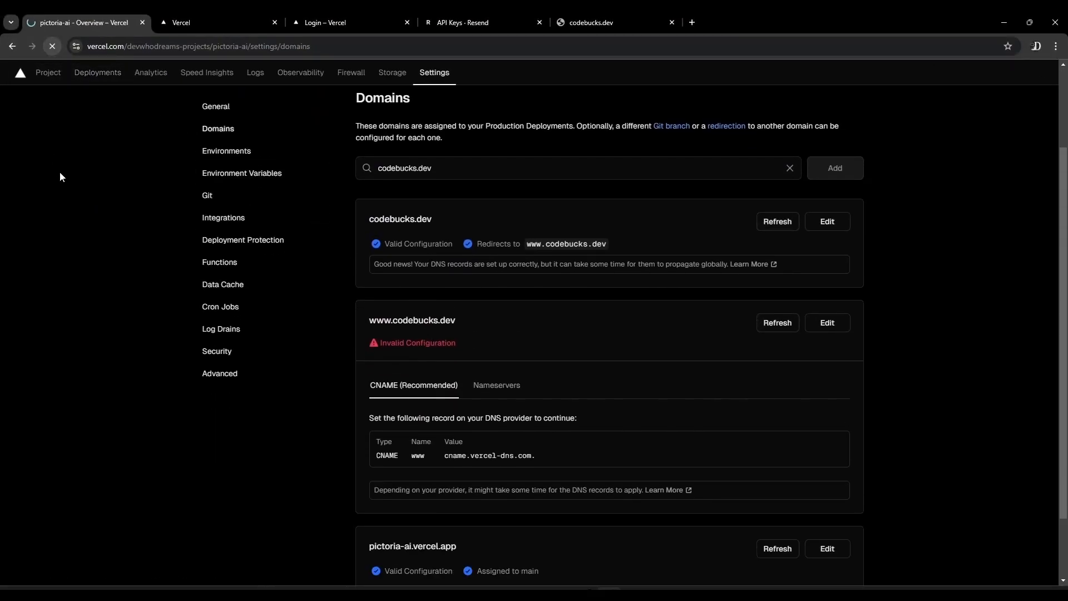
pyautogui.scroll(-1, 499, 259)
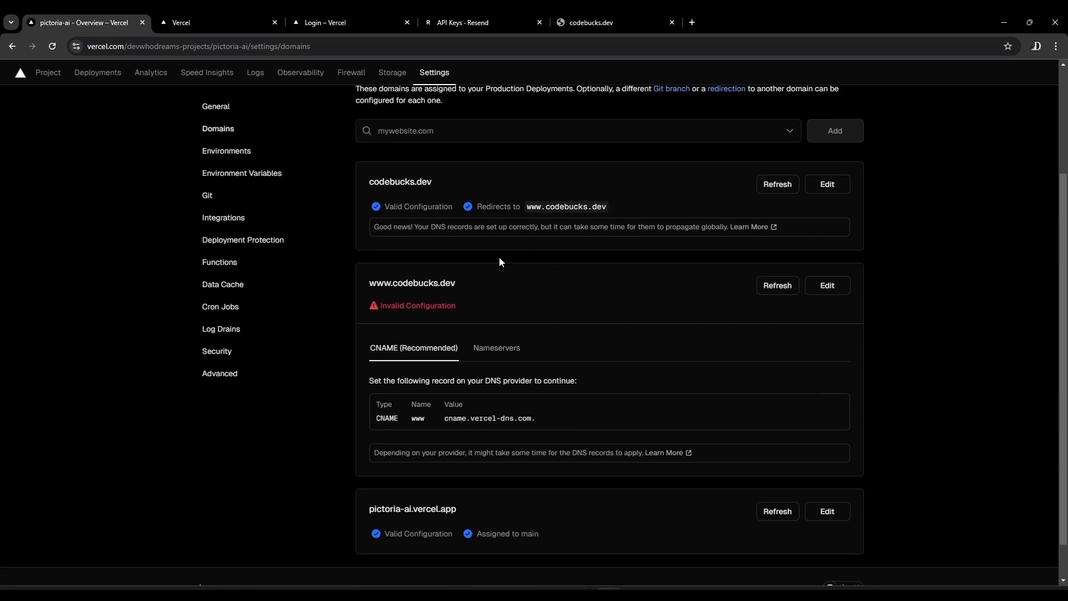
pyautogui.moveTo(528, 207); pyautogui.dragTo(597, 213)
pyautogui.scroll(-1, 542, 278)
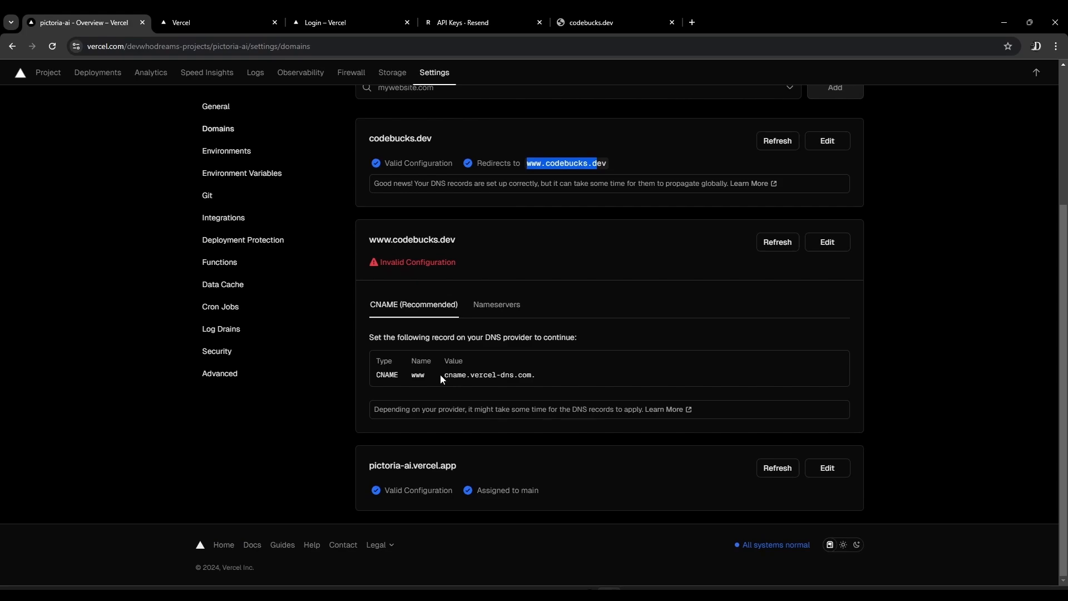
pyautogui.moveTo(443, 376); pyautogui.dragTo(533, 378)
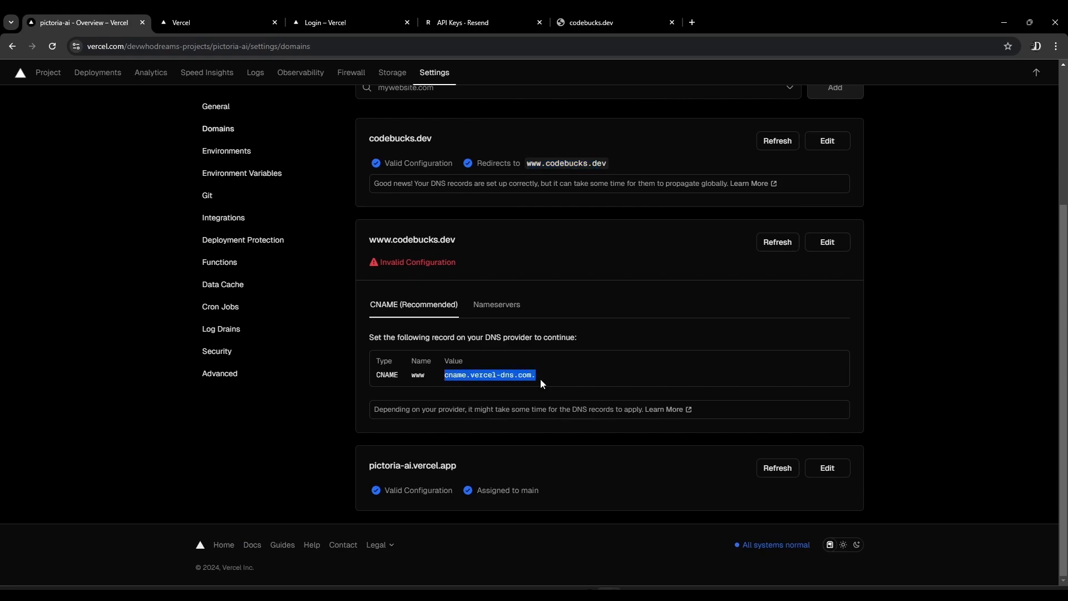
# Switch to Squarespace and start a new custom DNS record for codebucks.dev with host www, checking the required record in Vercel
pyautogui.hotkey('alt', 'Tab')
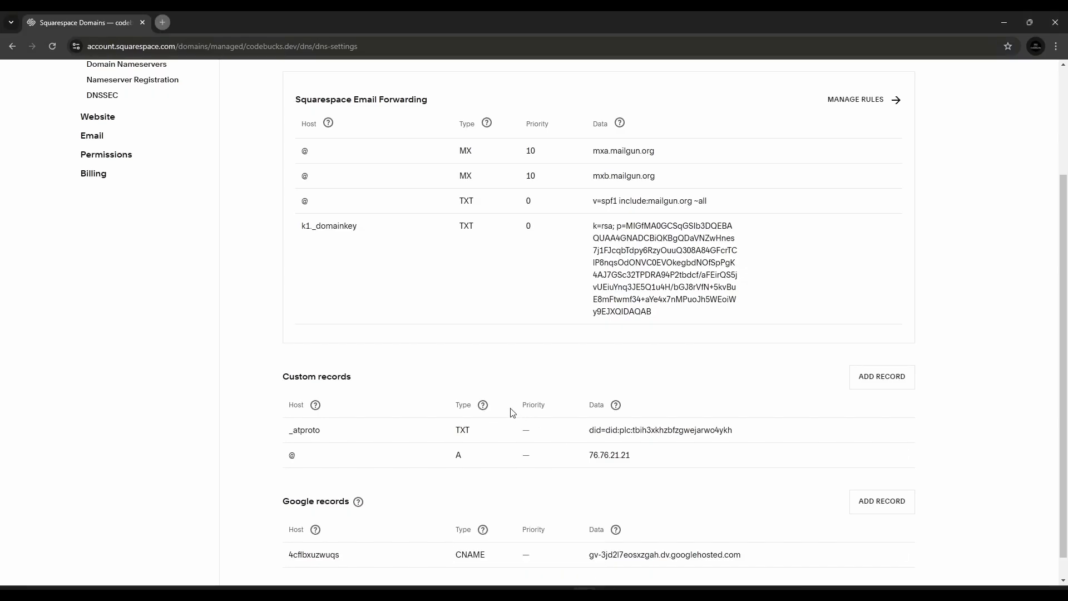
pyautogui.scroll(-1, 612, 400)
pyautogui.click(883, 351)
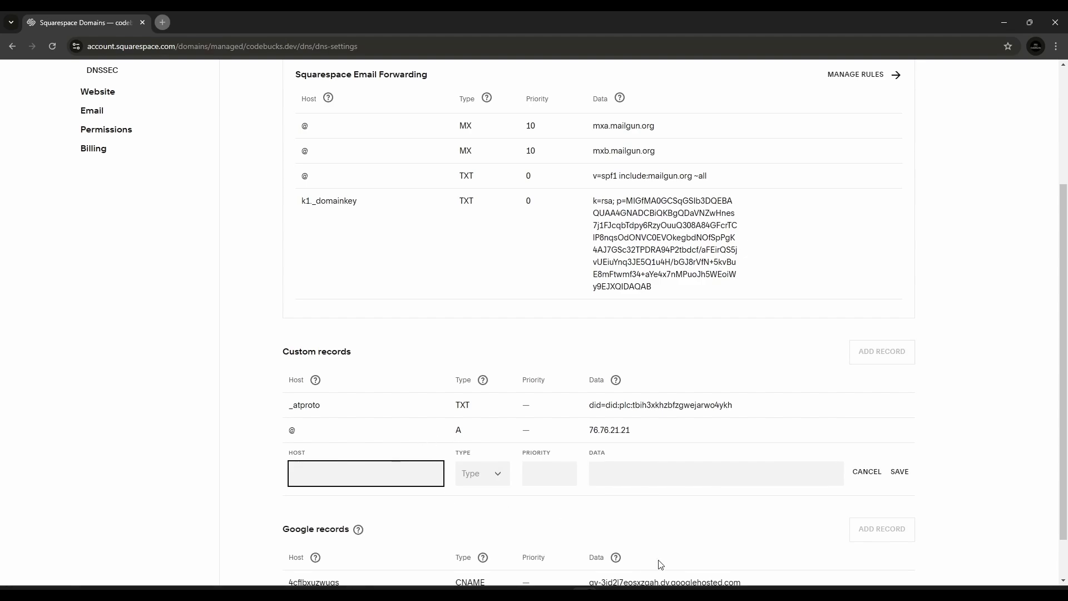
pyautogui.hotkey('alt', 'Tab')
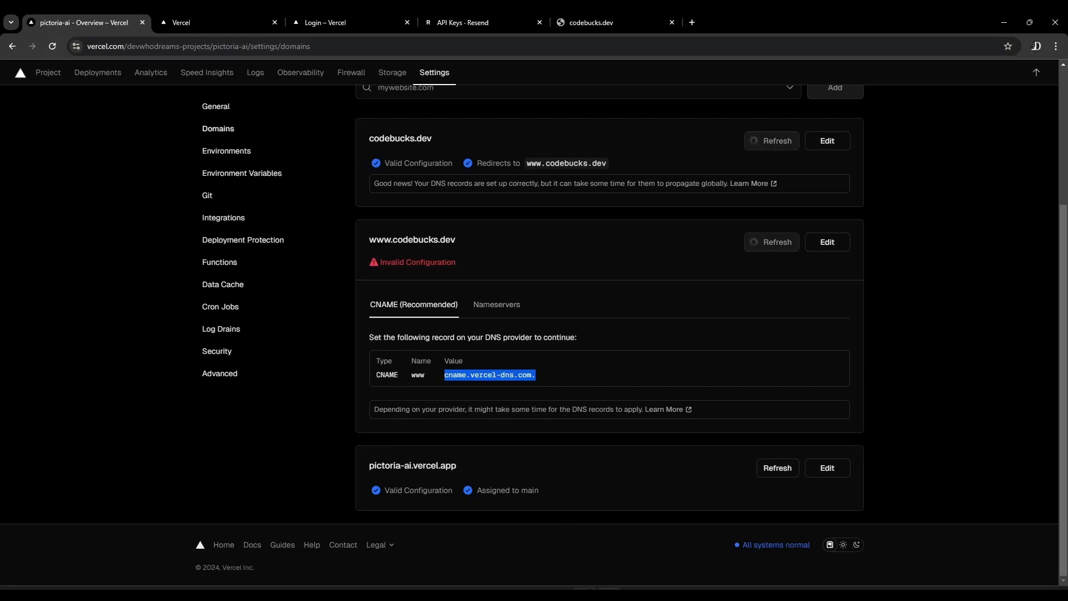
pyautogui.hotkey('alt', 'Tab')
pyautogui.write('www')
# Try to set the www record's type to A with cname.vercel-dns.com. as its IP address
pyautogui.click(492, 475)
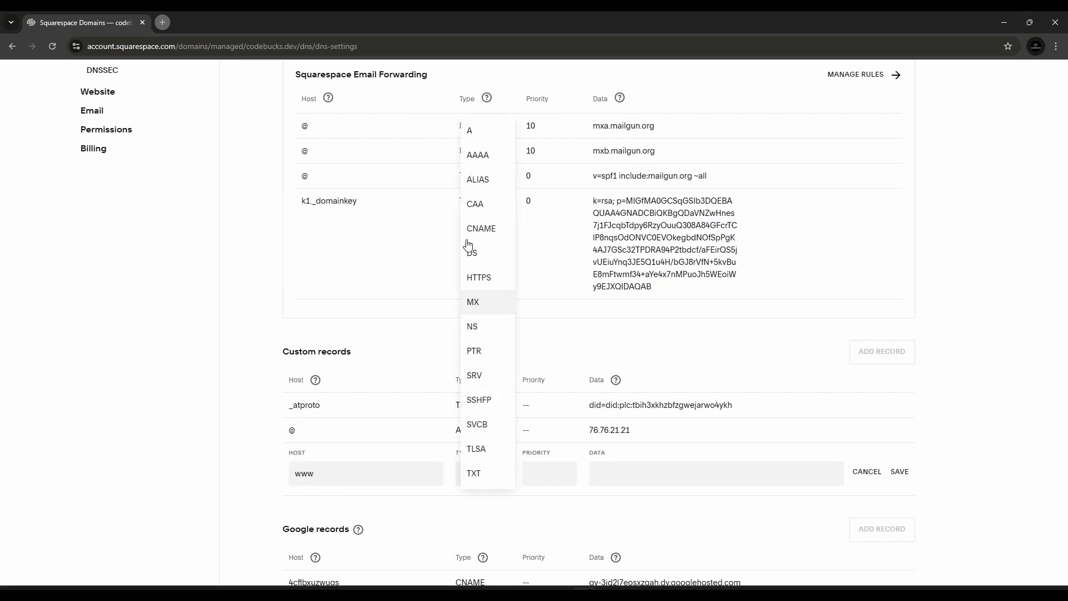
pyautogui.click(482, 131)
pyautogui.click(606, 474)
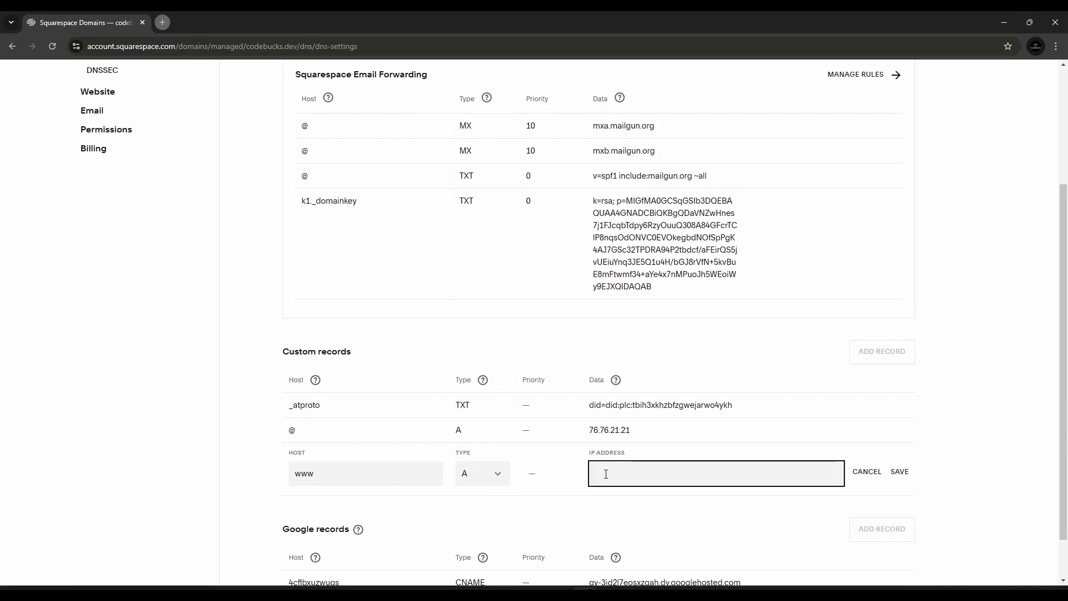
pyautogui.write('cname.vercel-dns.com.')
# Set the www record's type to CNAME with alias data cname.vercel-dns.com. and save the record
pyautogui.click(489, 474)
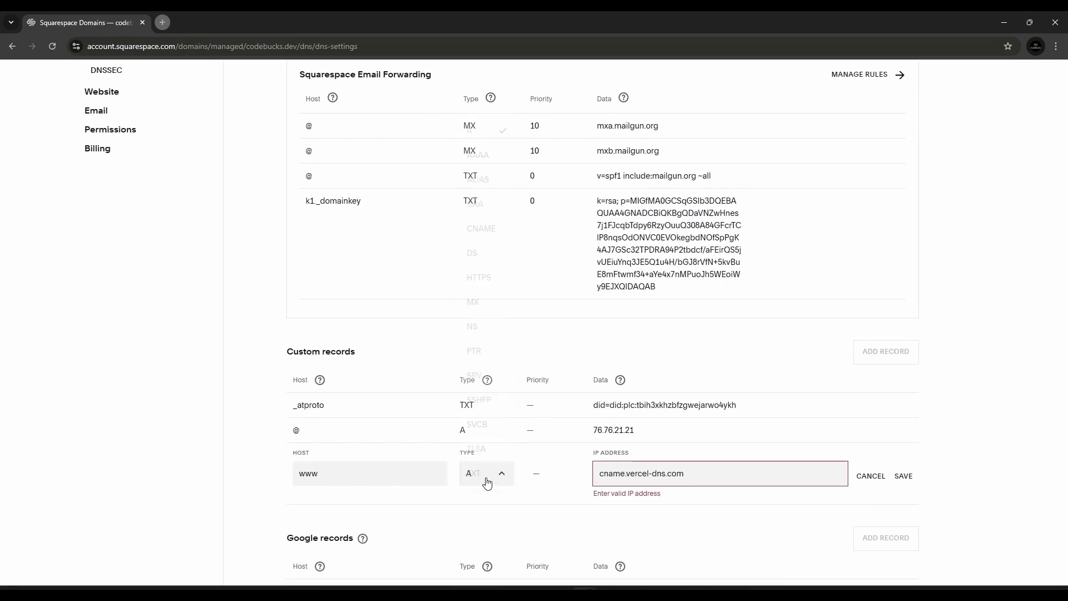
pyautogui.click(484, 228)
pyautogui.tripleClick(704, 472)
pyautogui.write('cname.vercel-dns.com.')
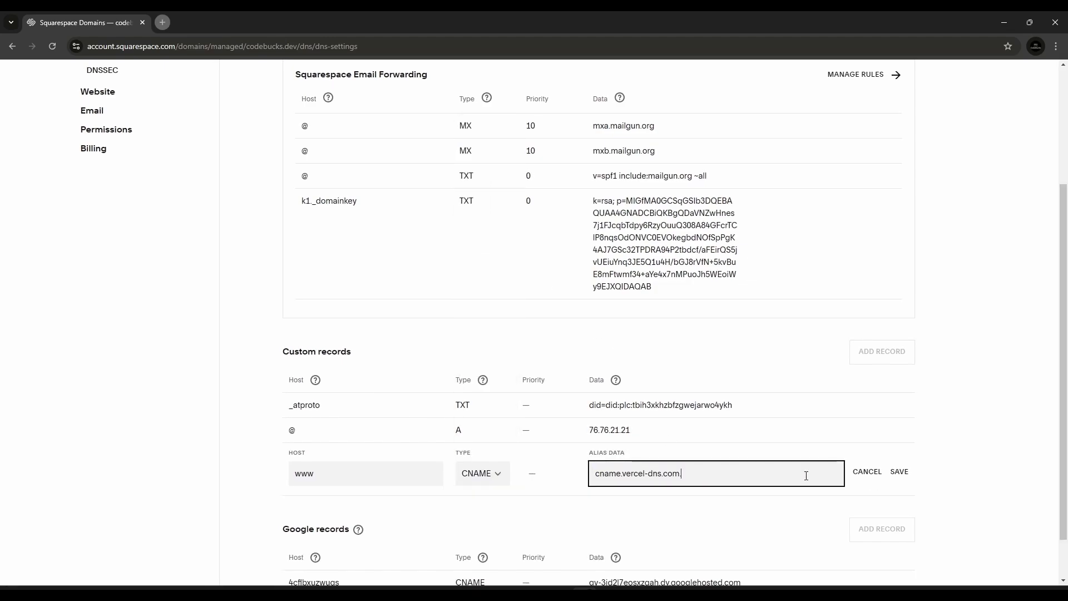
pyautogui.click(898, 473)
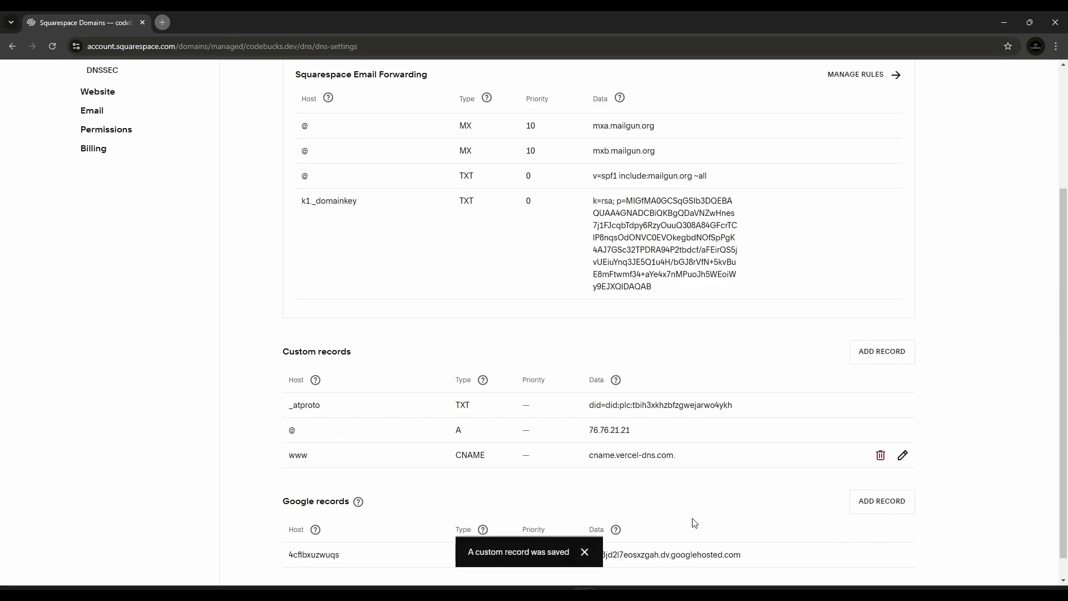
pyautogui.hotkey('alt', 'Tab')
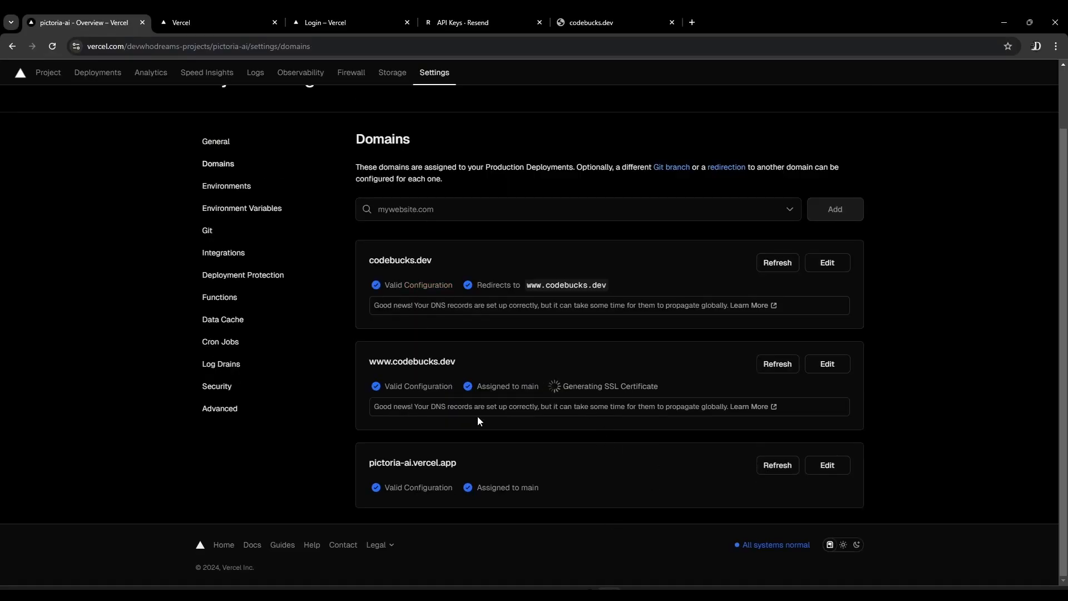
pyautogui.moveTo(423, 412); pyautogui.dragTo(641, 426)
pyautogui.moveTo(563, 386); pyautogui.dragTo(659, 390)
pyautogui.click(658, 389)
pyautogui.moveTo(529, 284); pyautogui.dragTo(608, 285)
pyautogui.hotkey('ctrl', 'c')
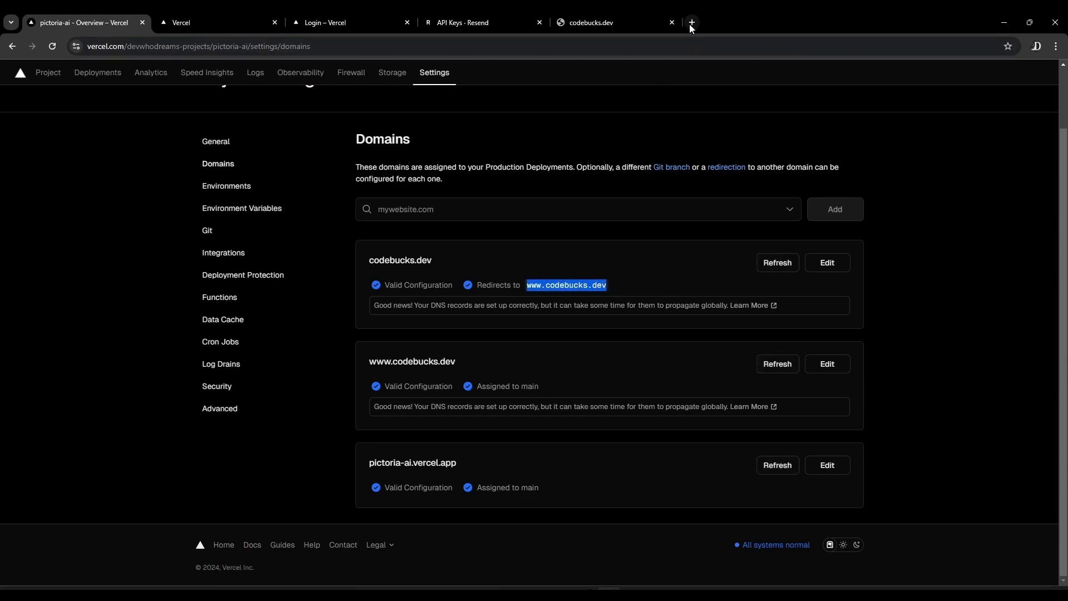
pyautogui.click(692, 22)
pyautogui.hotkey('ctrl', 'v')
pyautogui.press('Return')
pyautogui.moveTo(690, 22); pyautogui.dragTo(227, 21)
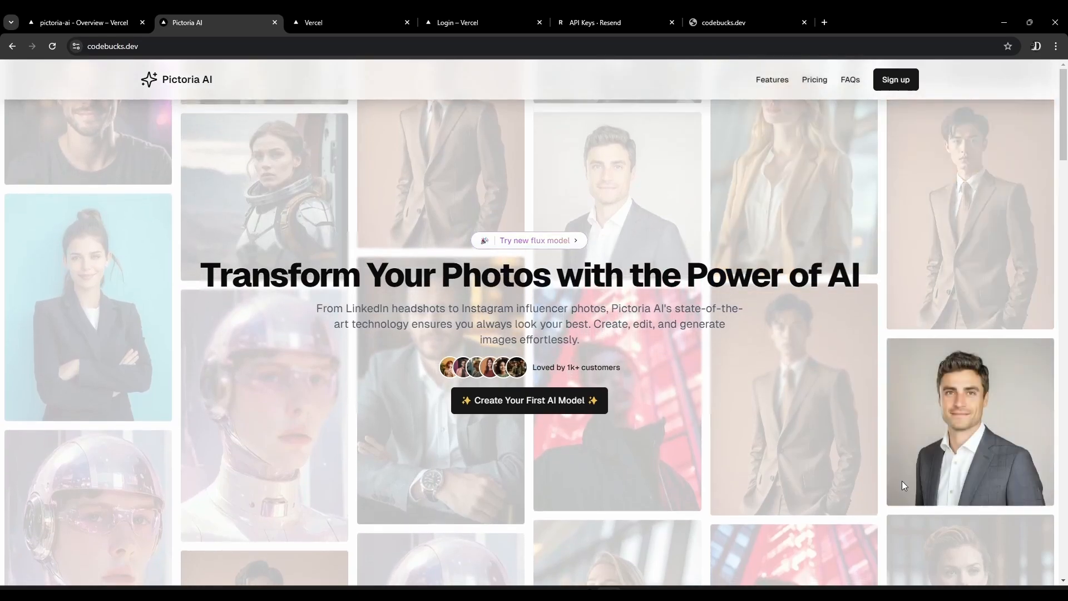
# Look over the Pictoria AI landing page on the custom domain and reveal its full web address
pyautogui.scroll(-10, 348, 408)
pyautogui.scroll(10, 108, 299)
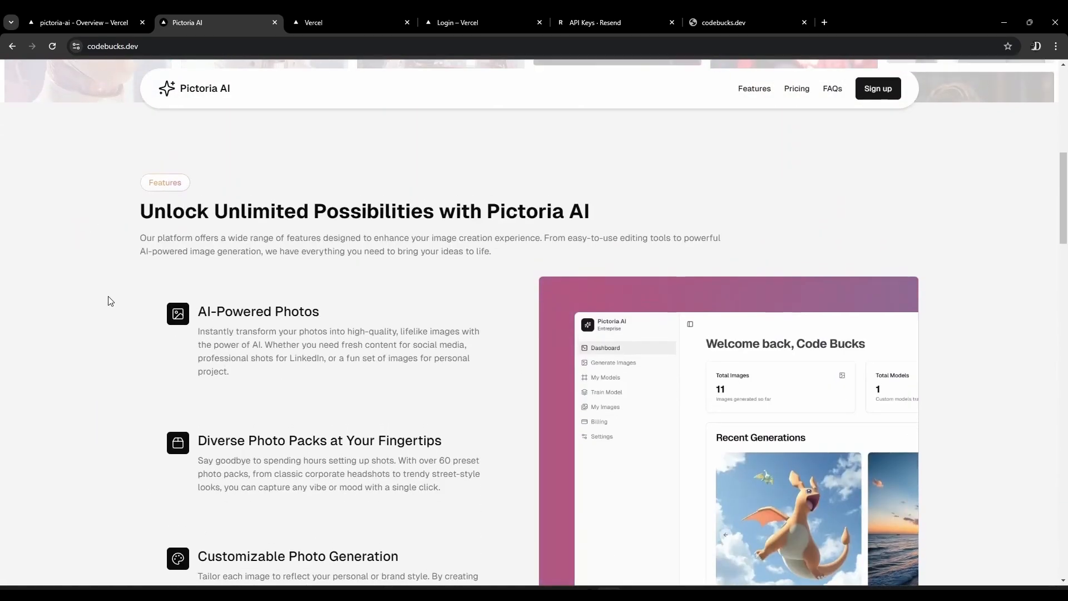
pyautogui.click(155, 45)
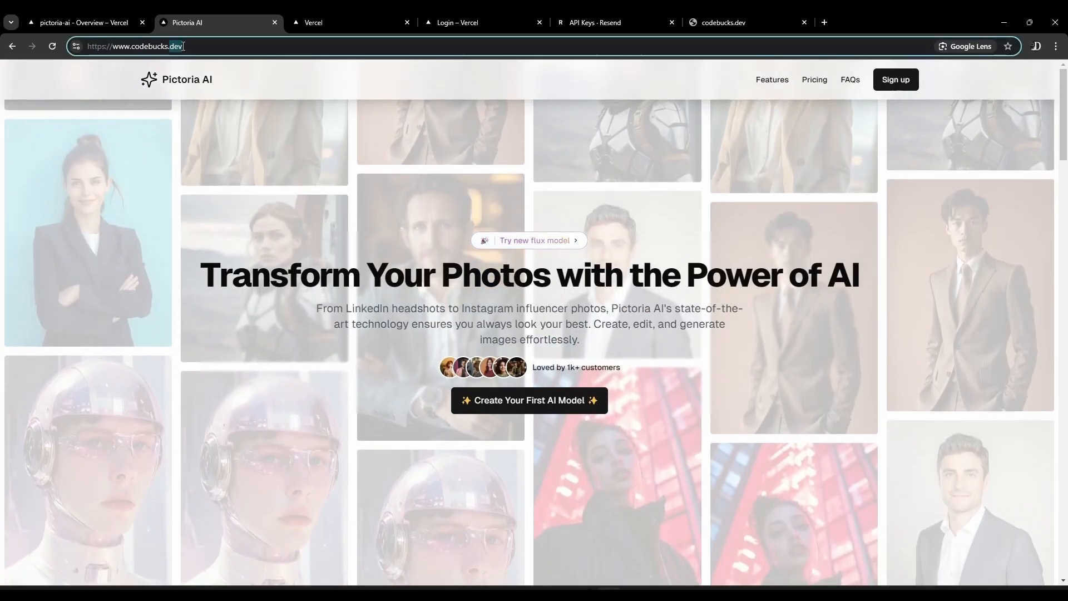
# Review the domain statuses in Vercel and look through the live Pictoria AI landing page again
pyautogui.click(108, 24)
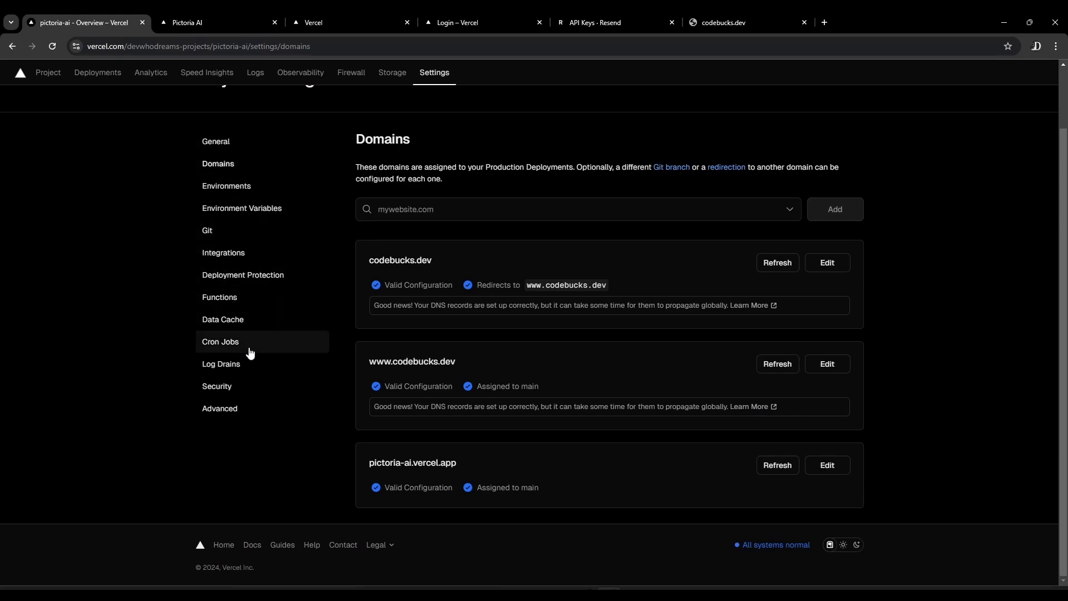
pyautogui.scroll(1, 242, 443)
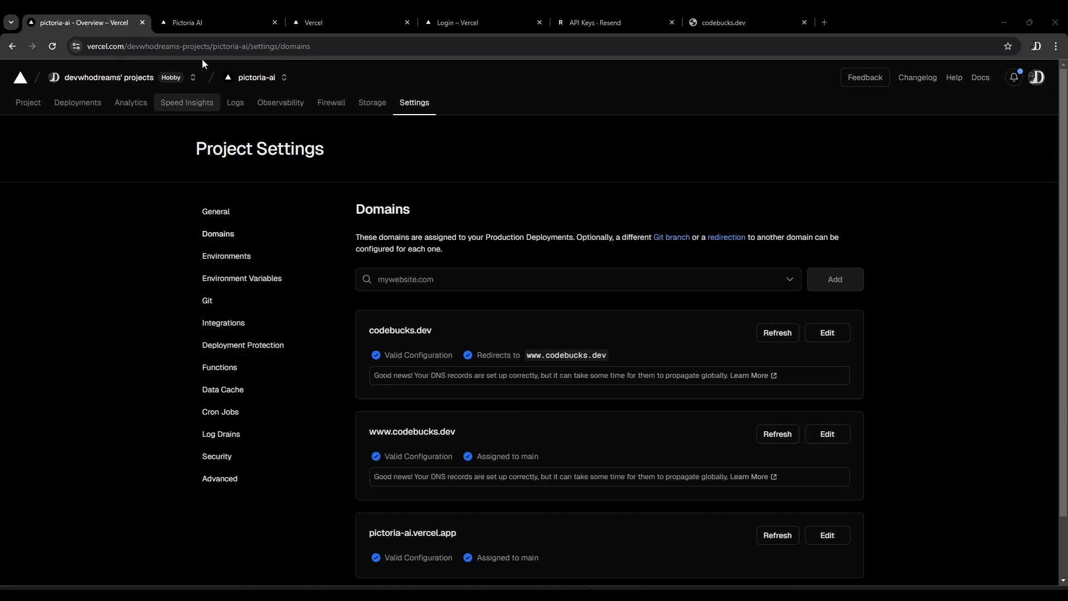
pyautogui.click(209, 20)
pyautogui.scroll(-8, 188, 328)
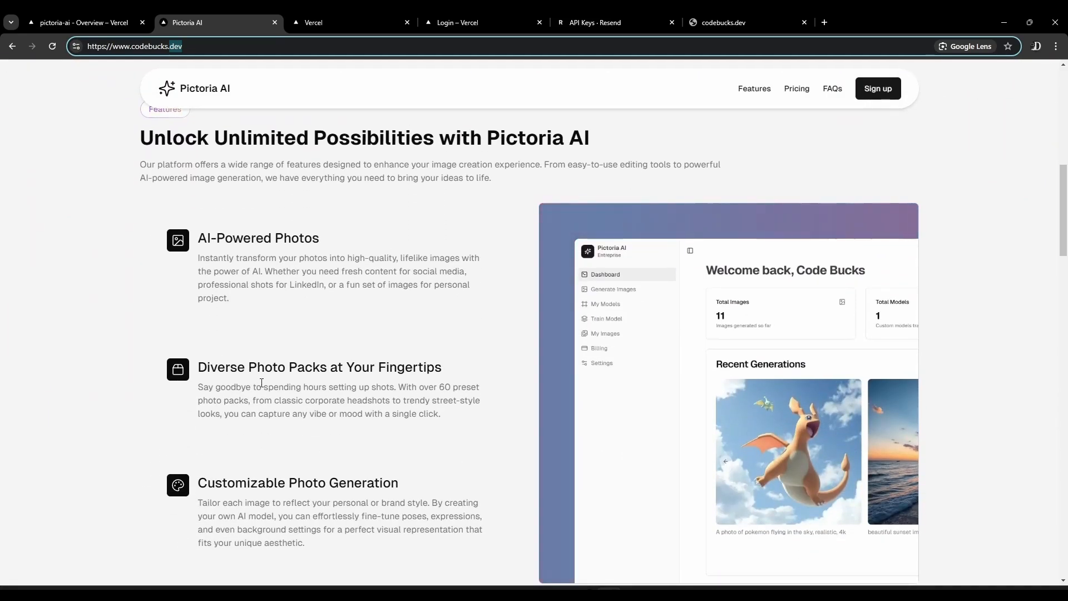
pyautogui.scroll(8, 265, 384)
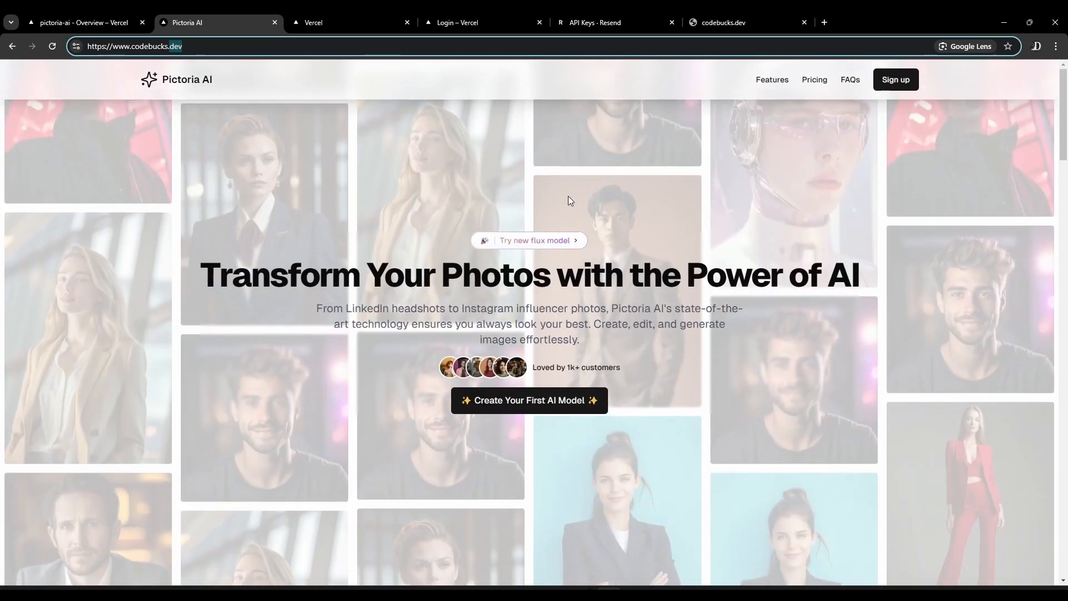